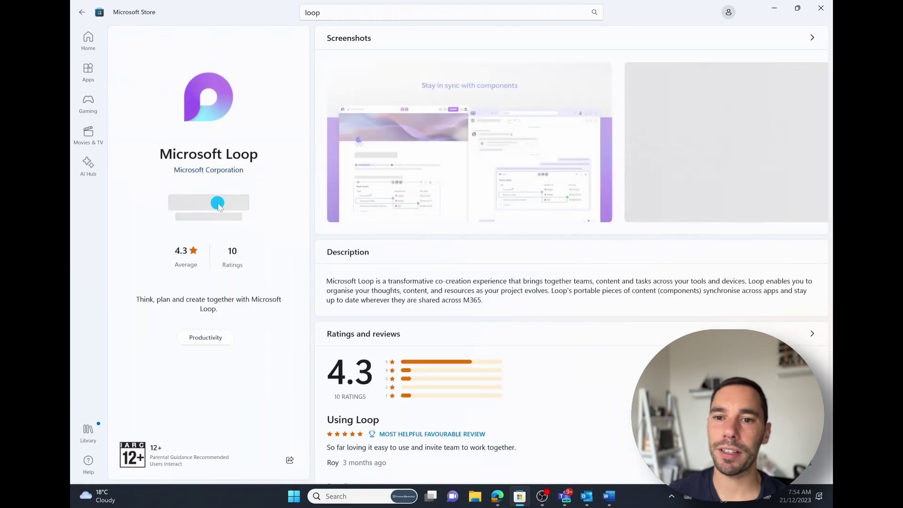
Step: Install Microsoft Loop from its Microsoft Store page and open it in a maximized window
click(219, 208)
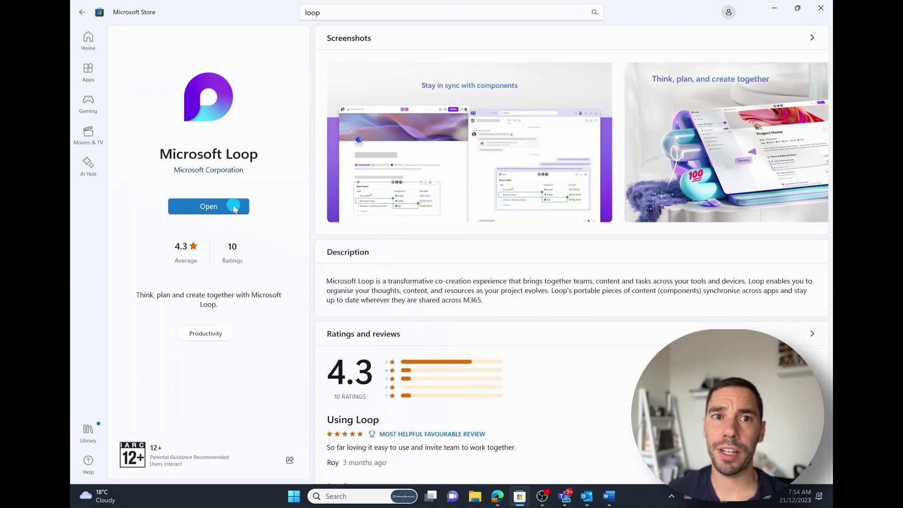
click(234, 208)
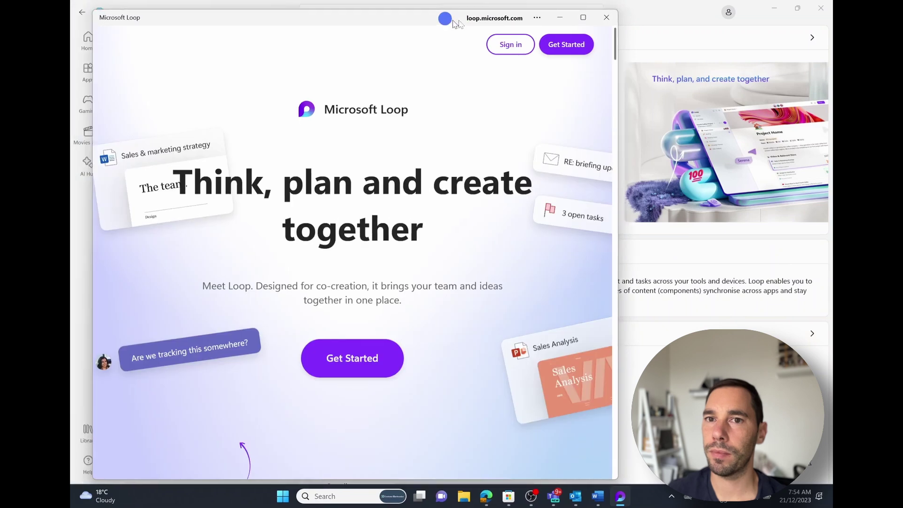
double_click(470, 18)
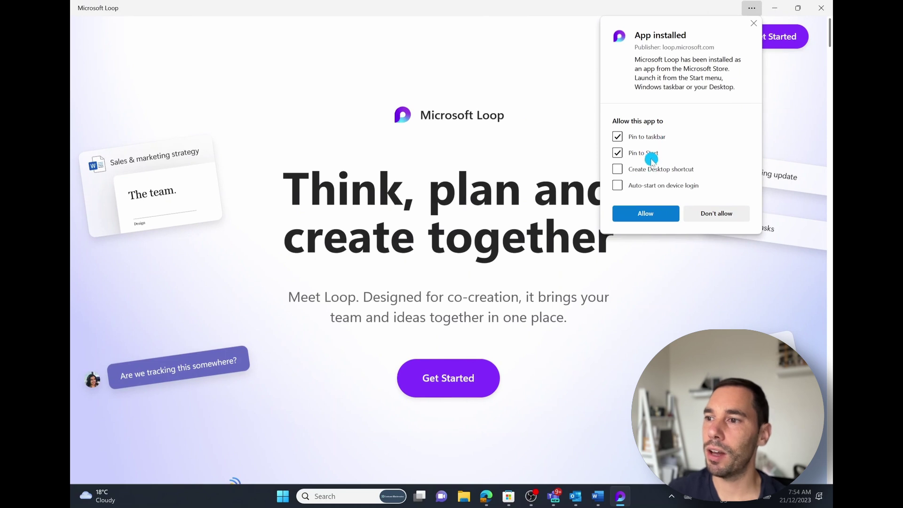
Step: Allow Loop to be pinned to the taskbar and Start, and sign in with the account connected to Windows
click(647, 214)
click(714, 36)
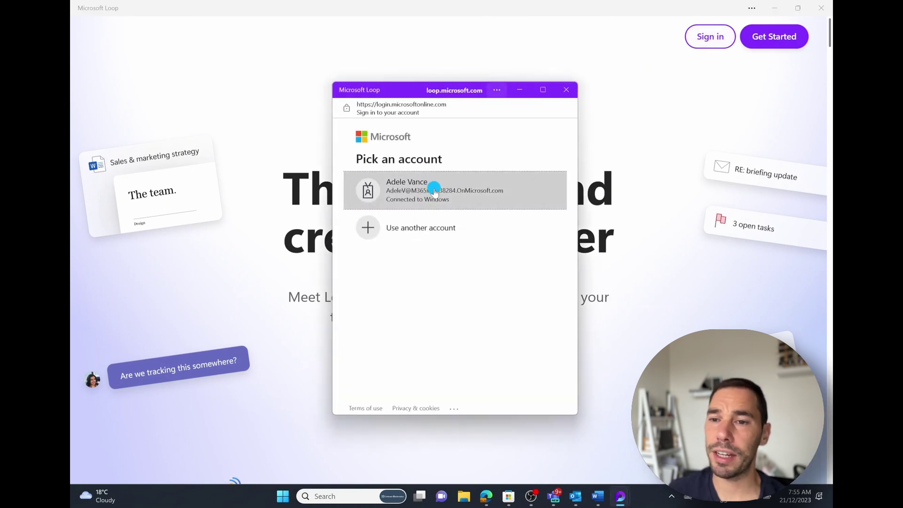
click(434, 190)
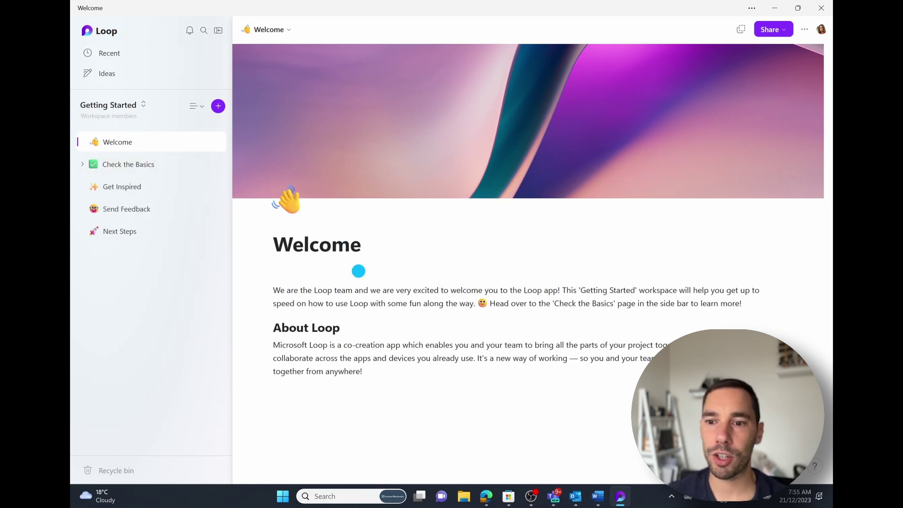
Step: Examine the Page Basics and Workspace Basics checklists on the Check the Basics page
click(147, 173)
scroll(389, 323, down, 3)
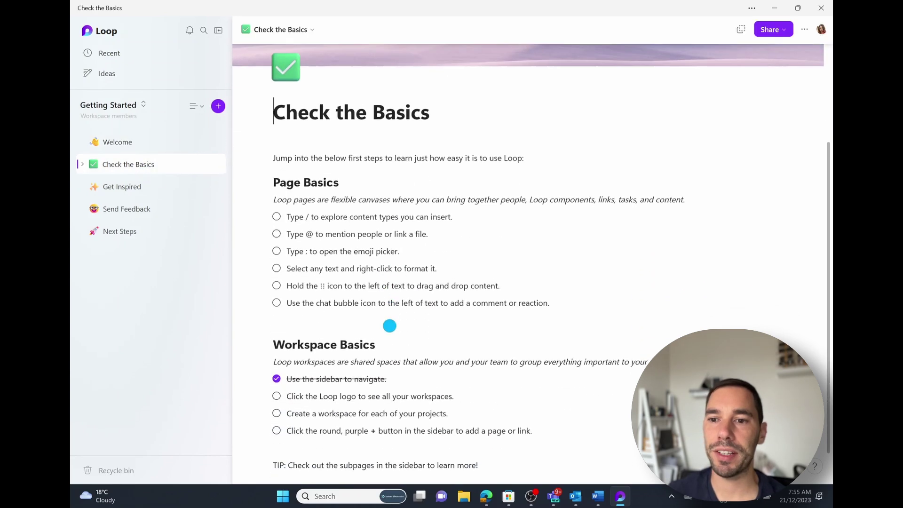
scroll(397, 310, down, 1)
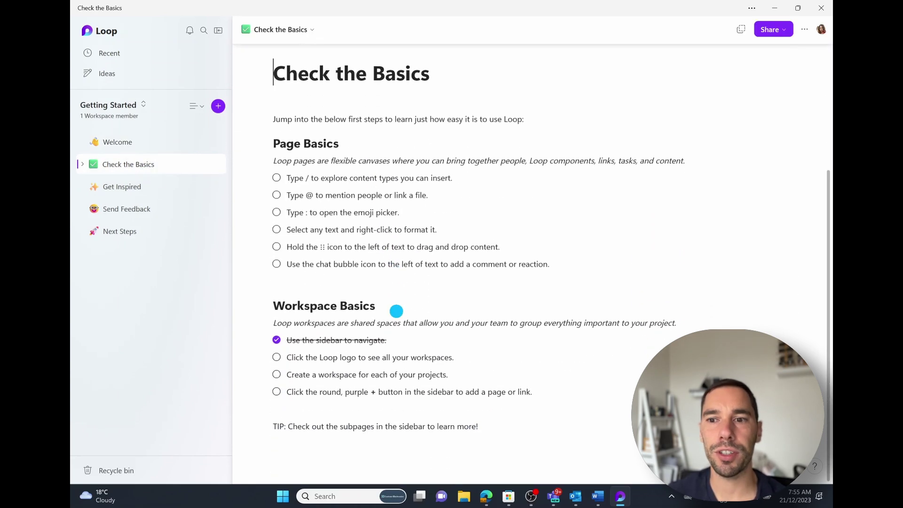
drag(319, 179, 394, 263)
click(395, 266)
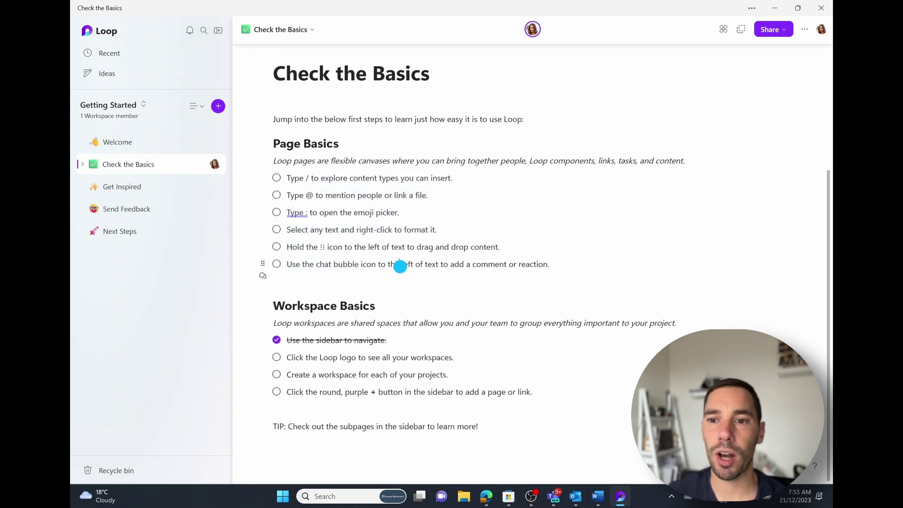
Step: Review the table of team usage ideas and descriptions on the Get Inspired page
click(143, 195)
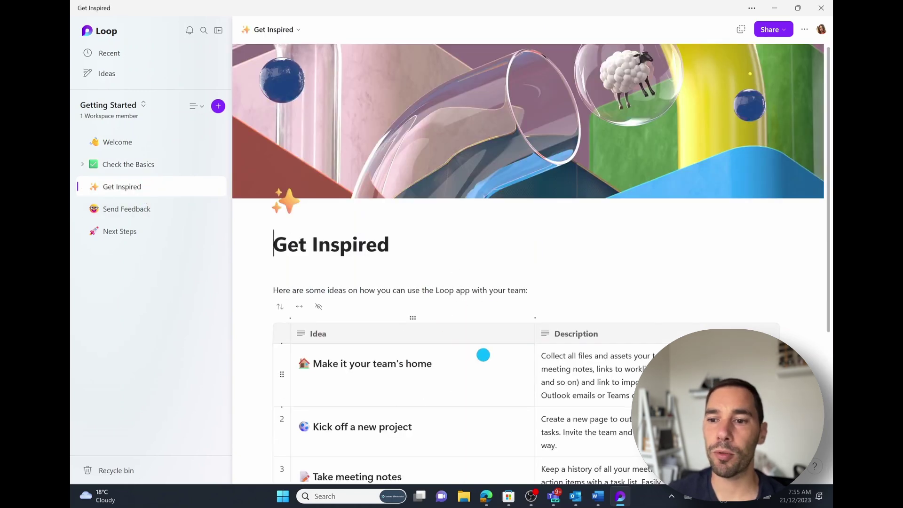
scroll(483, 355, down, 5)
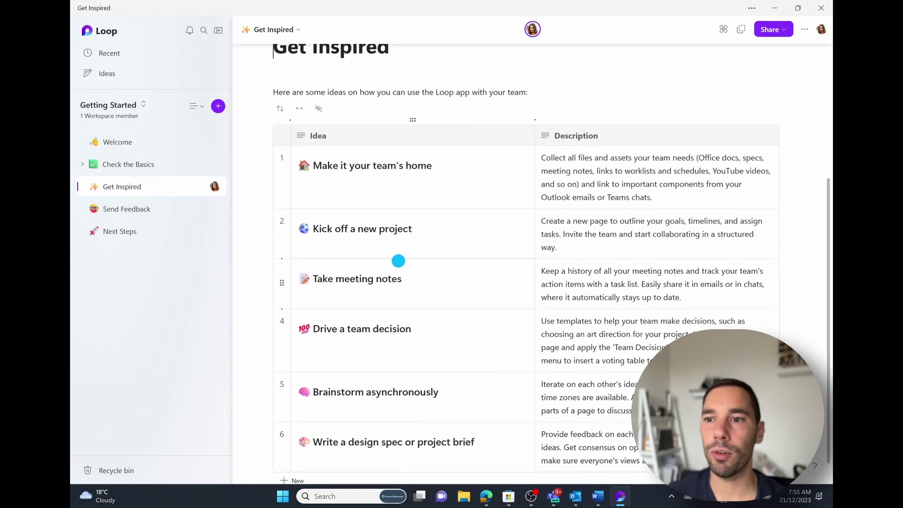
scroll(398, 260, down, 1)
drag(349, 138, 406, 139)
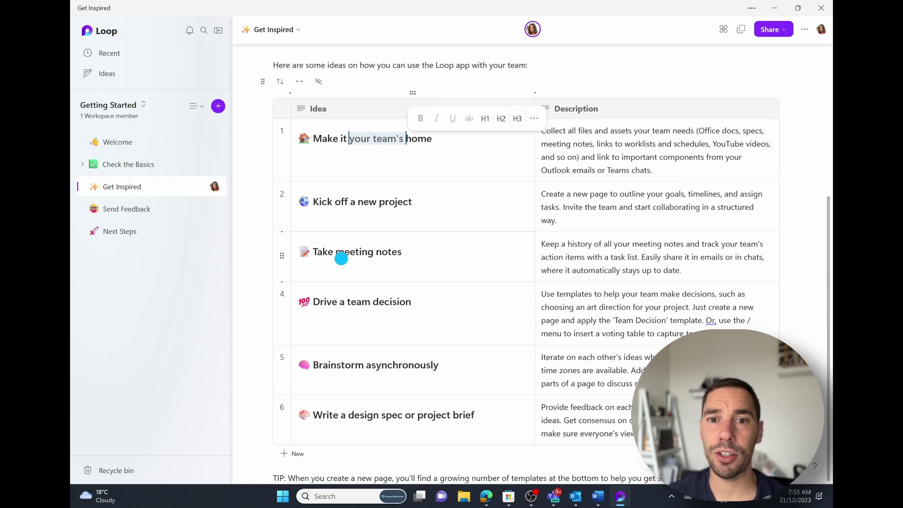
Step: Read through the Send Feedback page and the task table on the Next Steps page
click(121, 208)
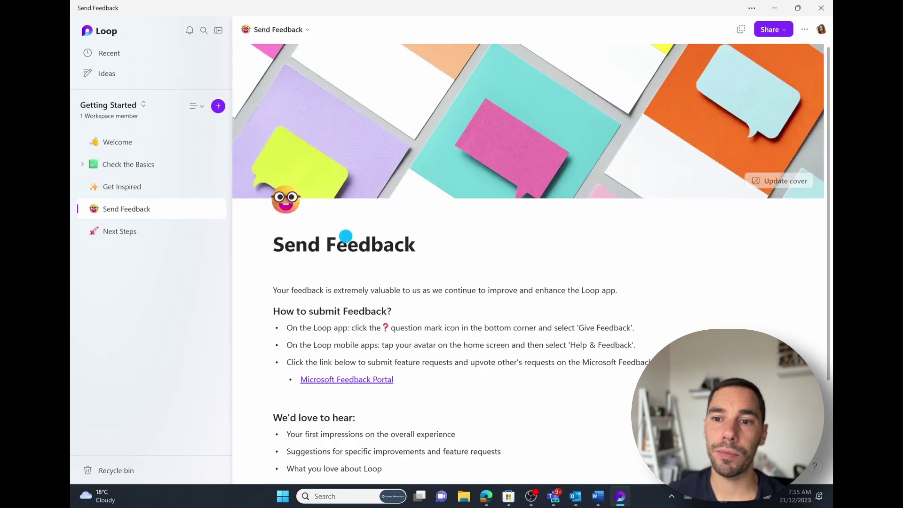
scroll(366, 358, down, 2)
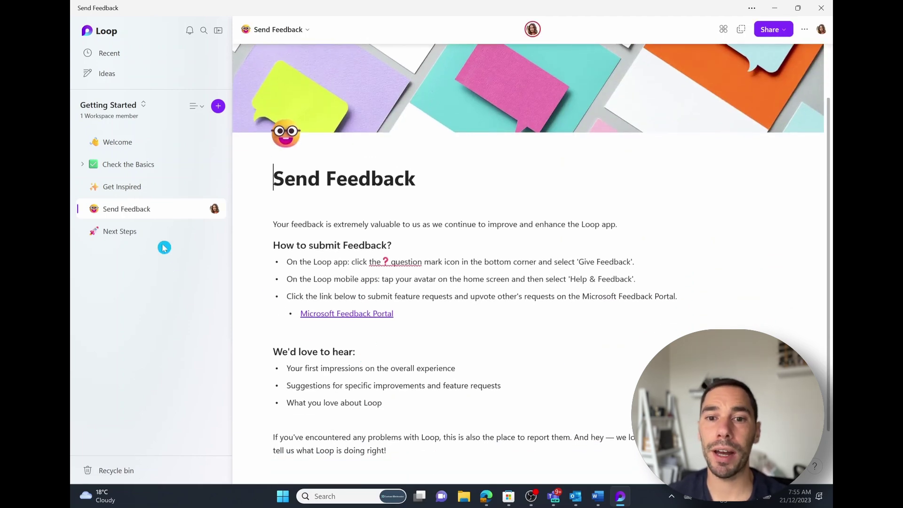
click(153, 231)
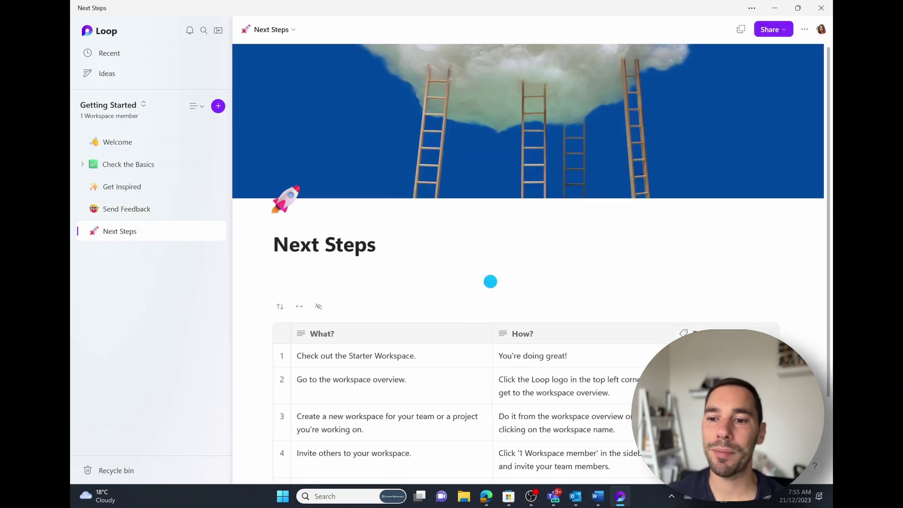
scroll(481, 404, down, 2)
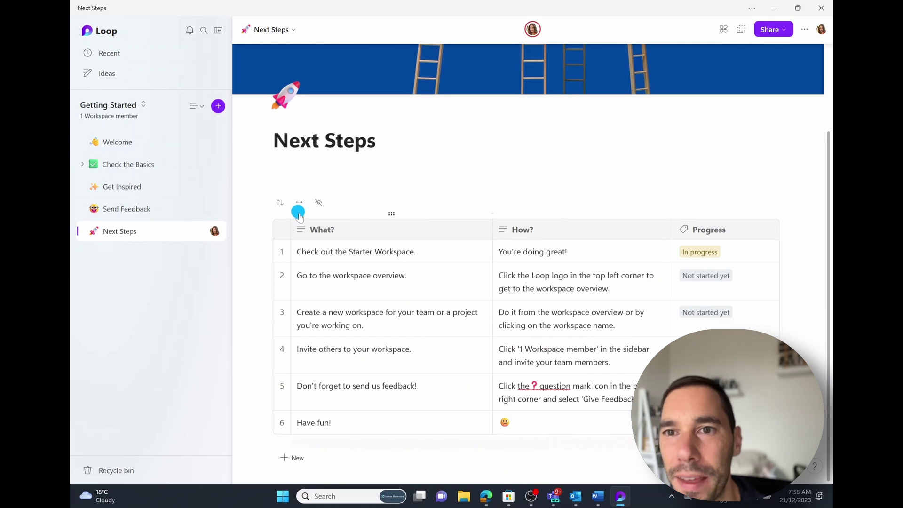
scroll(298, 212, up, 2)
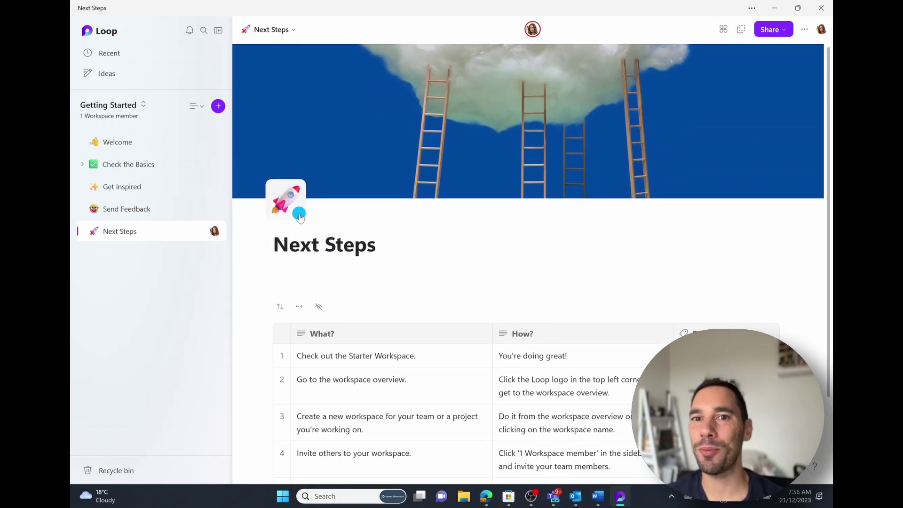
Step: Return to the workspace overview and examine the recent components and pages, the Meeting notes filter, and the Ideas section
click(115, 36)
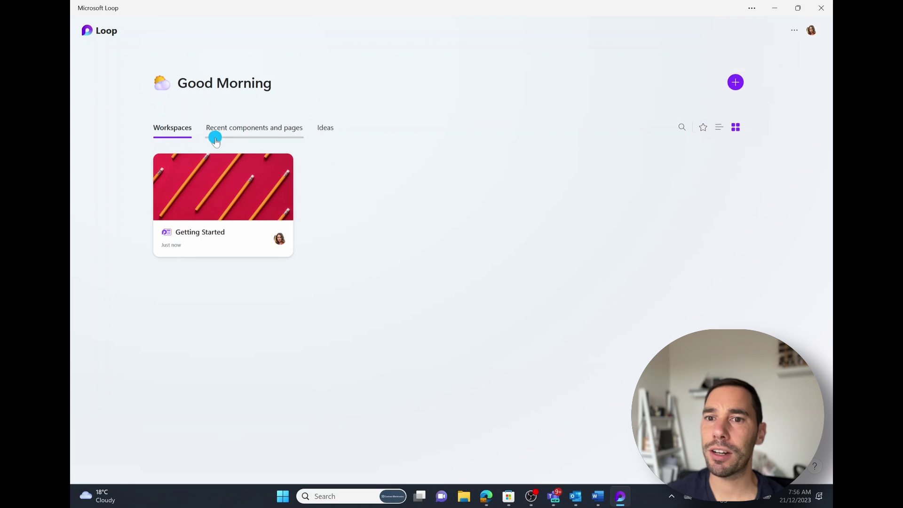
click(267, 132)
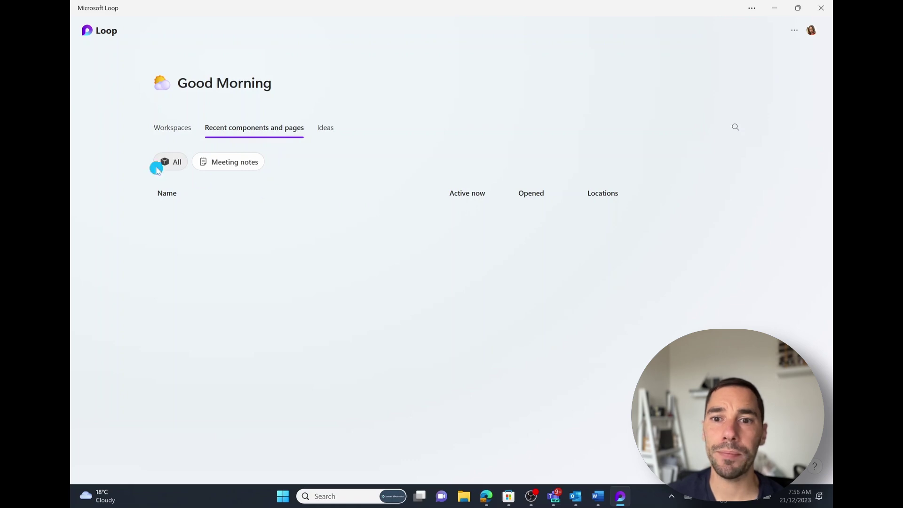
click(236, 163)
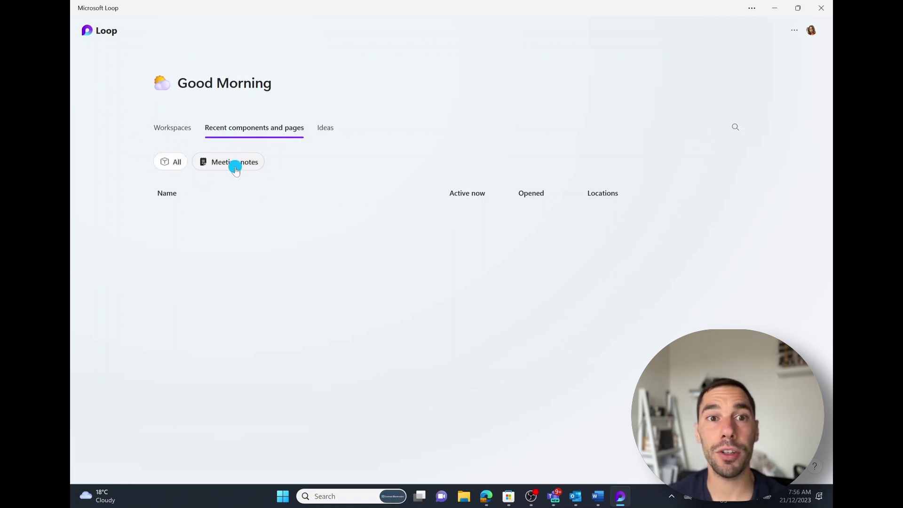
click(176, 164)
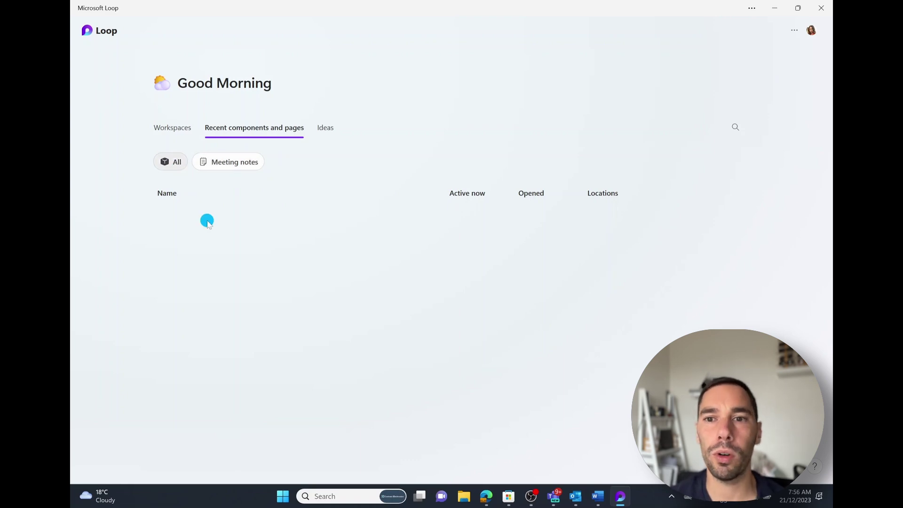
click(325, 126)
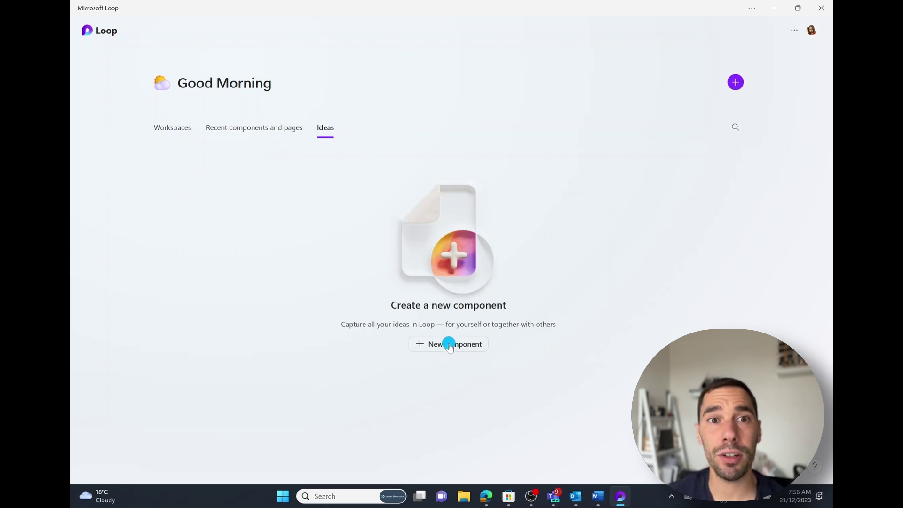
Step: Start a new workspace from the workspaces overview and title it "2024 Video Ideas"
click(173, 127)
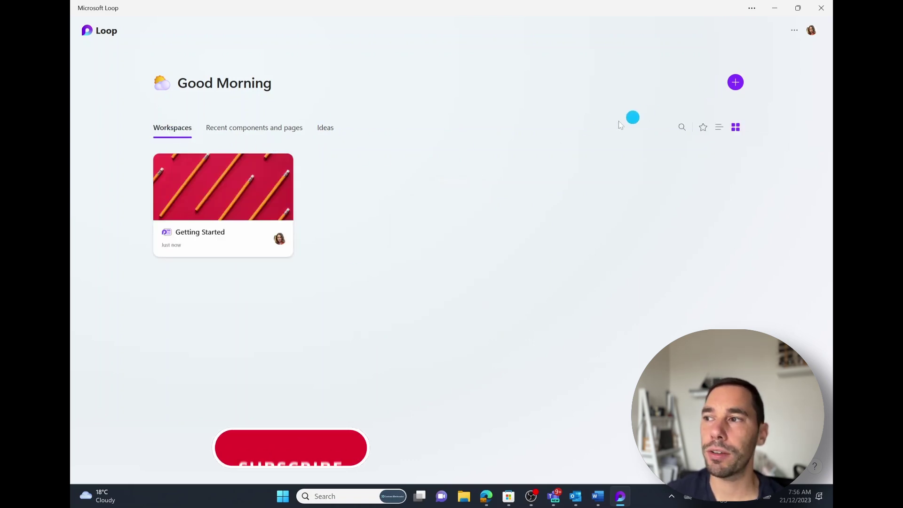
click(736, 84)
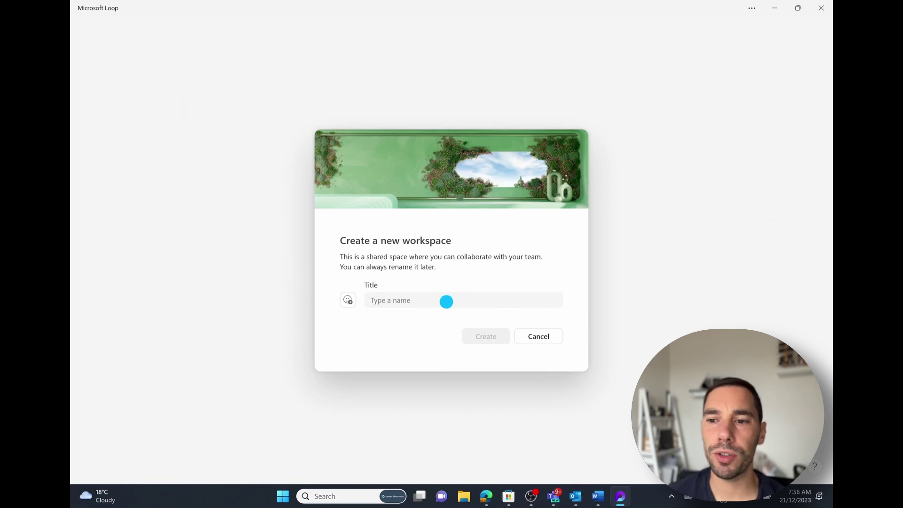
click(446, 301)
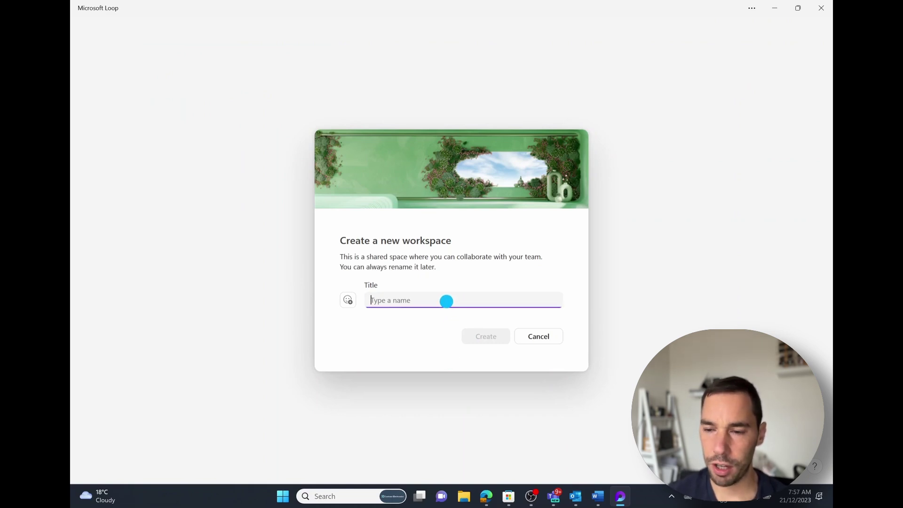
text(2024 Vid)
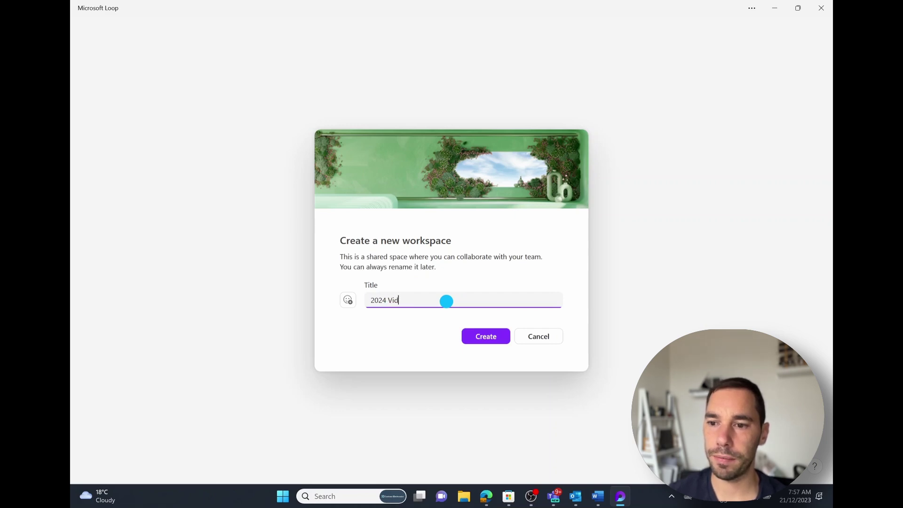
text(eo Ideas)
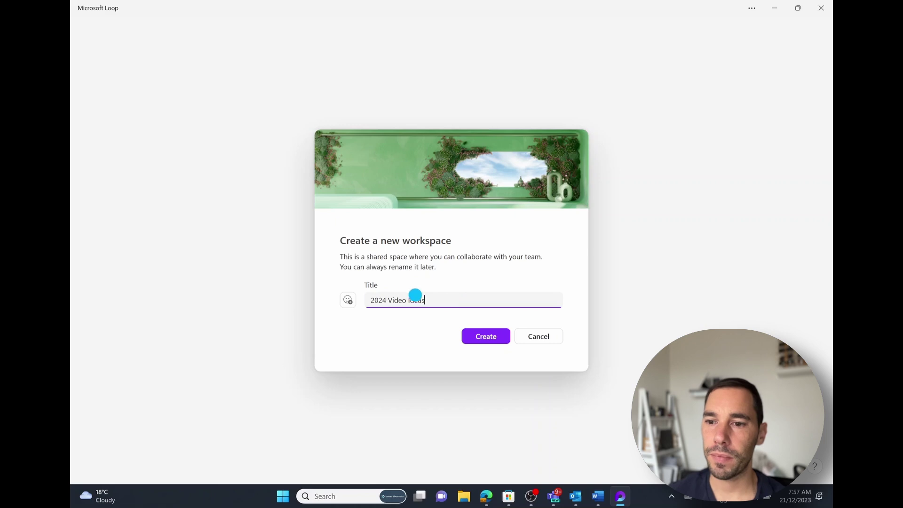
Step: Search the emojis for "video" and set the movie camera as the workspace icon
click(348, 299)
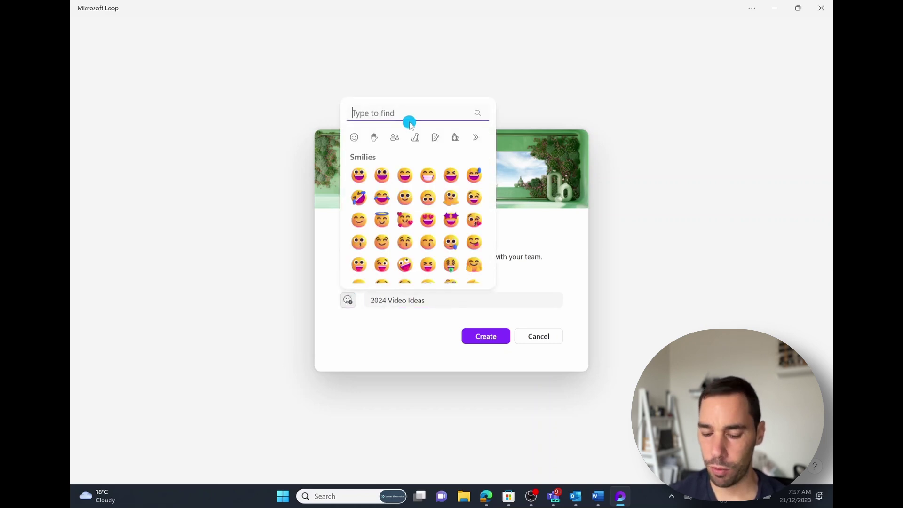
text(video)
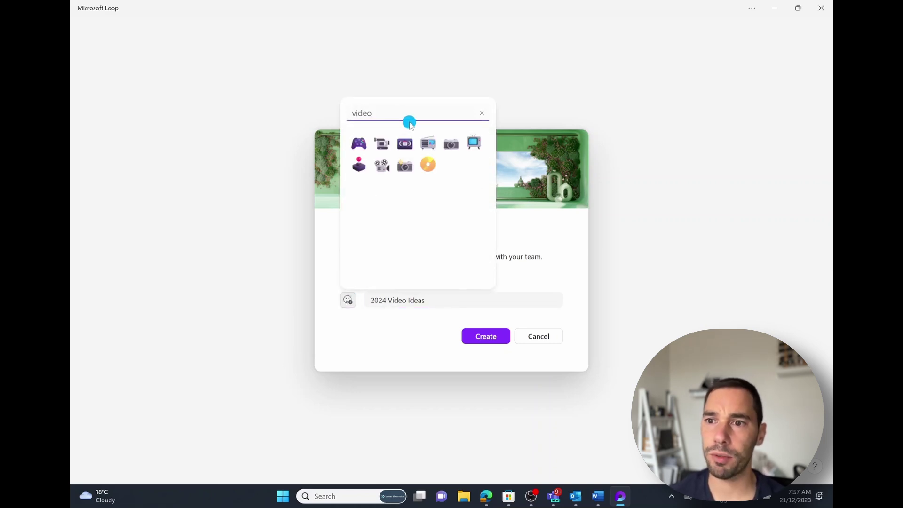
click(382, 166)
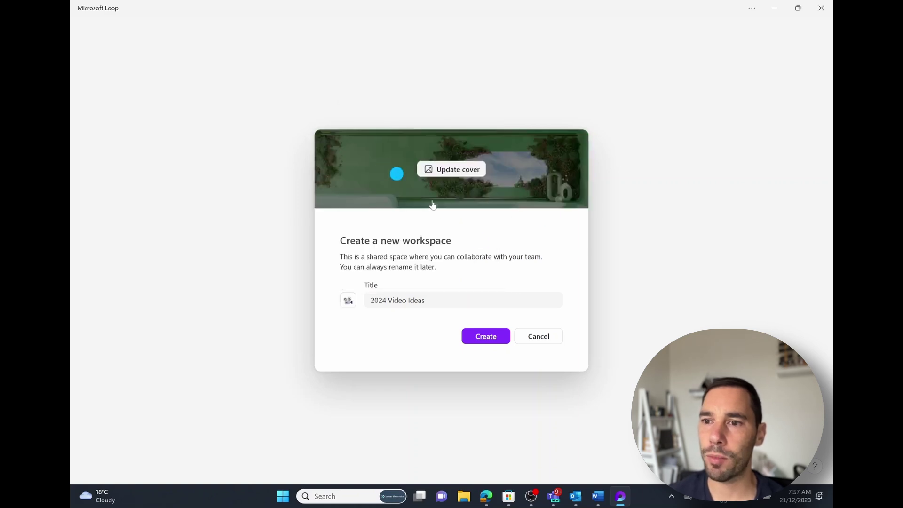
Step: Open the workspace cover options, browse the images, search them for "video" and "youtube", and clear the search
click(463, 169)
scroll(479, 305, down, 4)
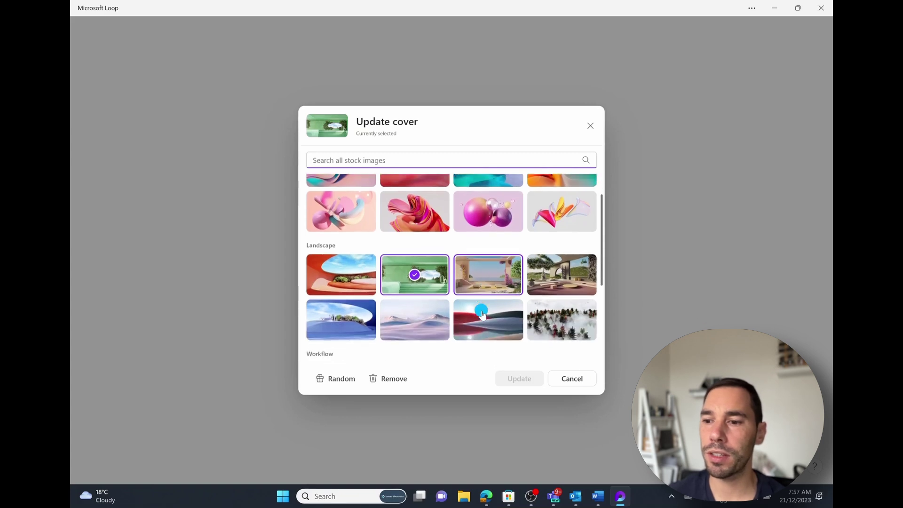
scroll(480, 277, up, 4)
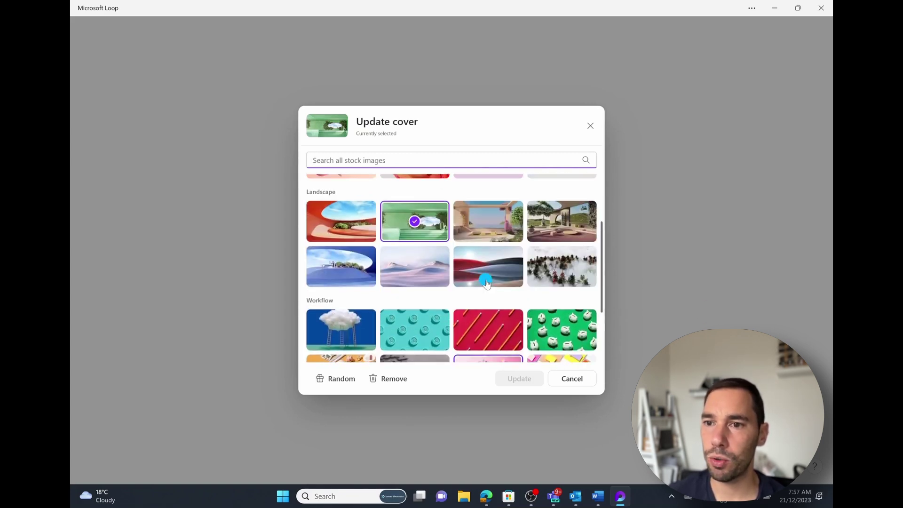
click(394, 159)
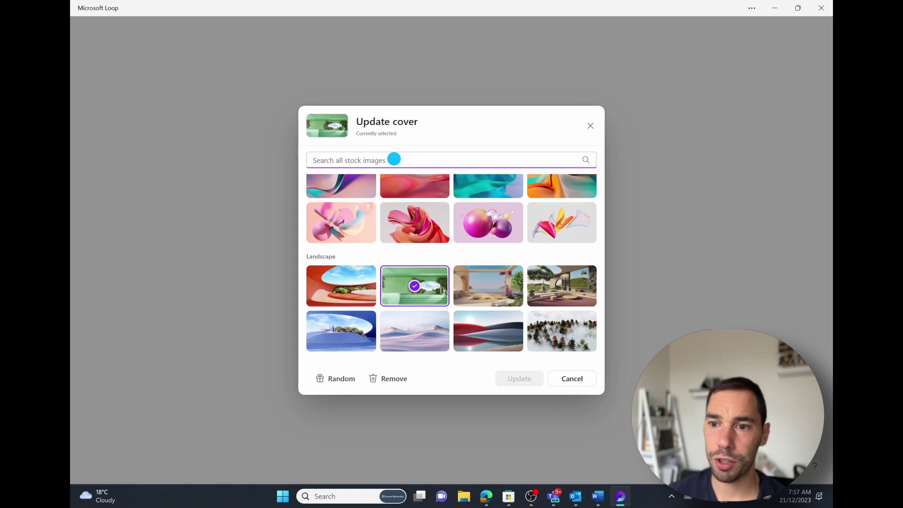
text(video)
key(ctrl+a)
text(youtube)
key(ctrl+a)
key(BackSpace)
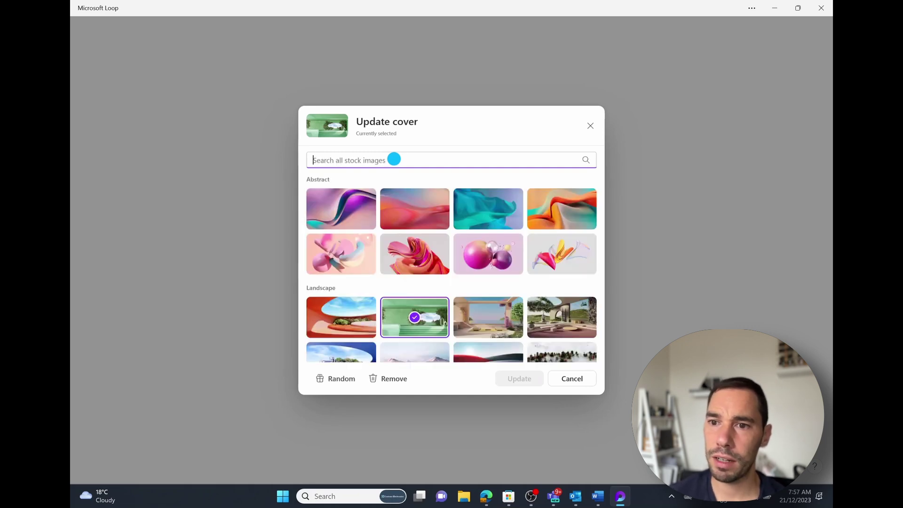
Step: Apply the Abstract cover with red and yellow shapes on light grey, and create the workspace
click(562, 254)
click(527, 378)
mouse_move(388, 168)
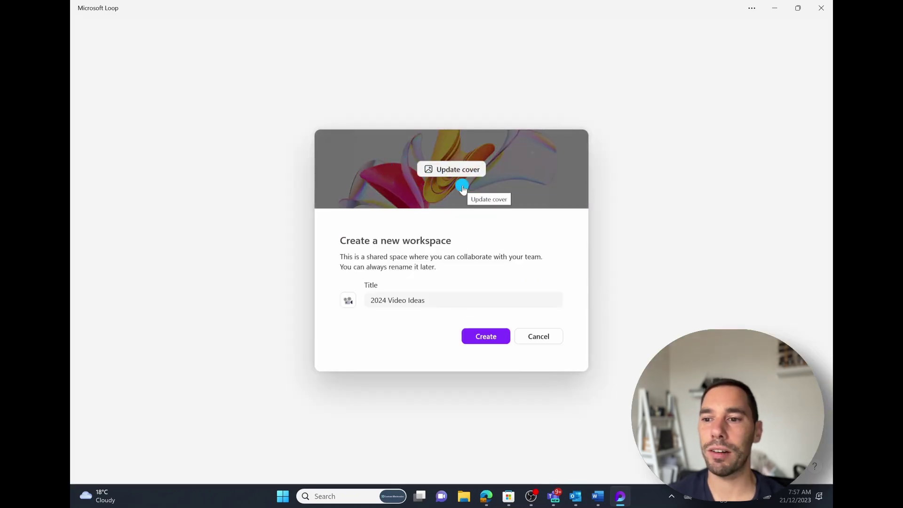
click(485, 338)
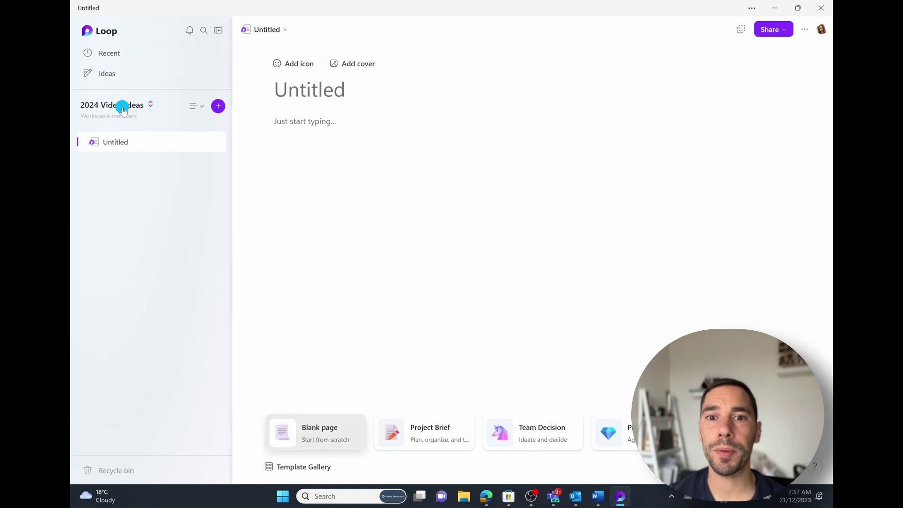
Step: Check the options for adding workspace items, and switch the page list to Activity view and back to Tree view
click(217, 107)
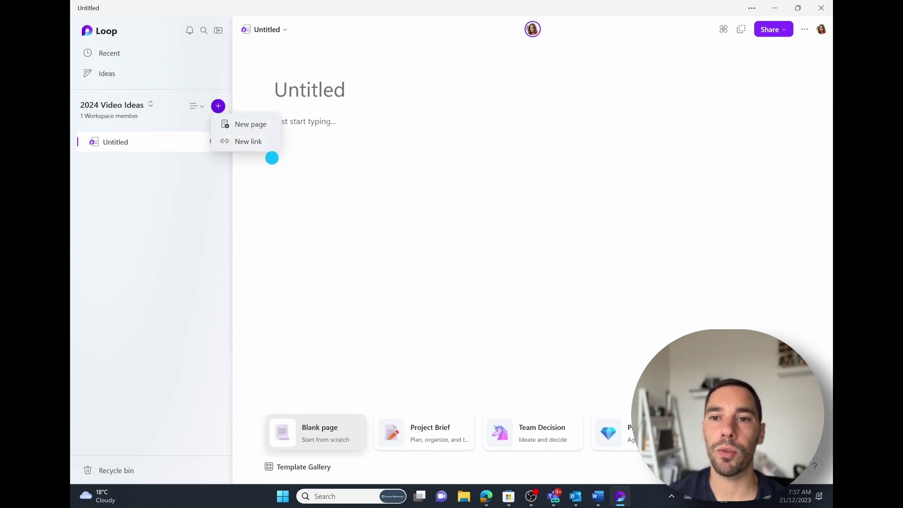
click(201, 108)
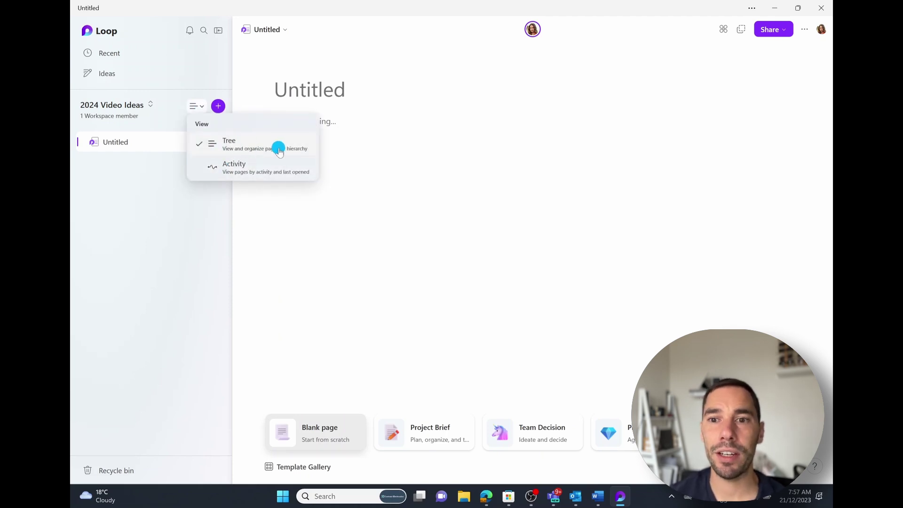
click(277, 170)
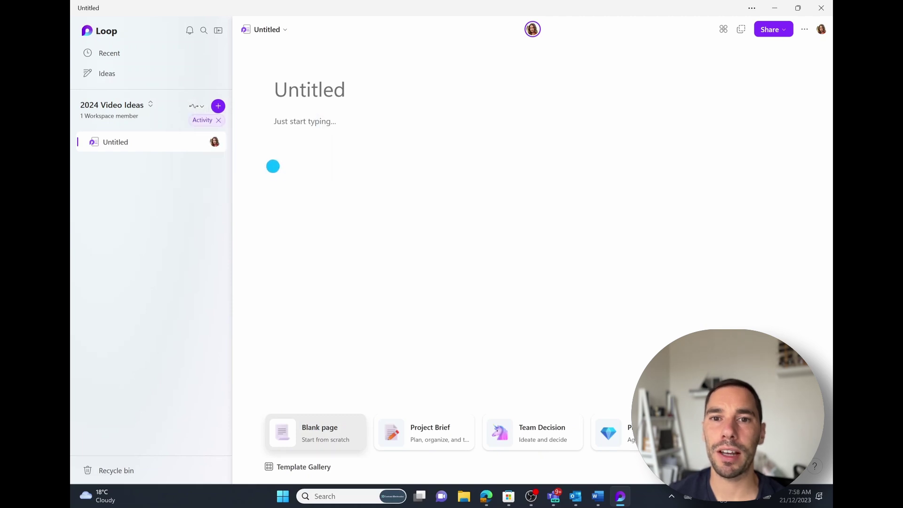
click(199, 110)
click(234, 141)
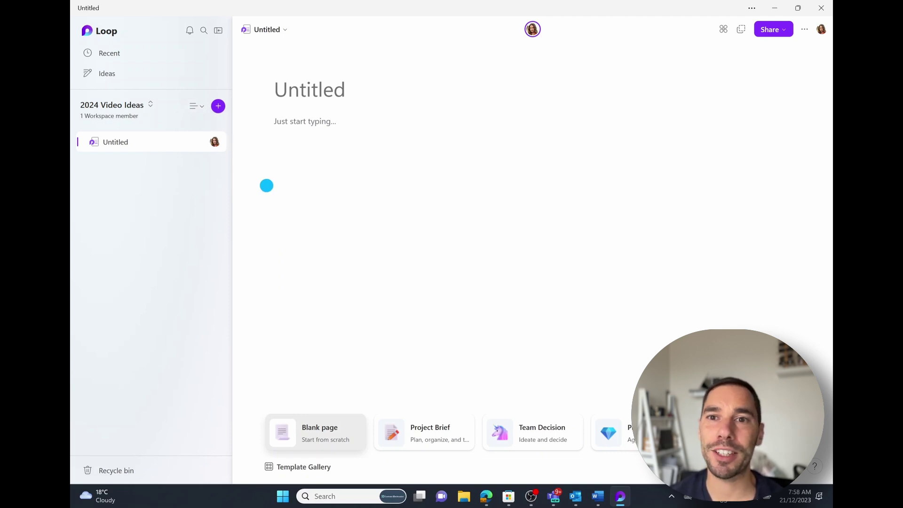
Step: Add the teal fabric image from the Abstract category as the untitled page's cover
mouse_move(298, 97)
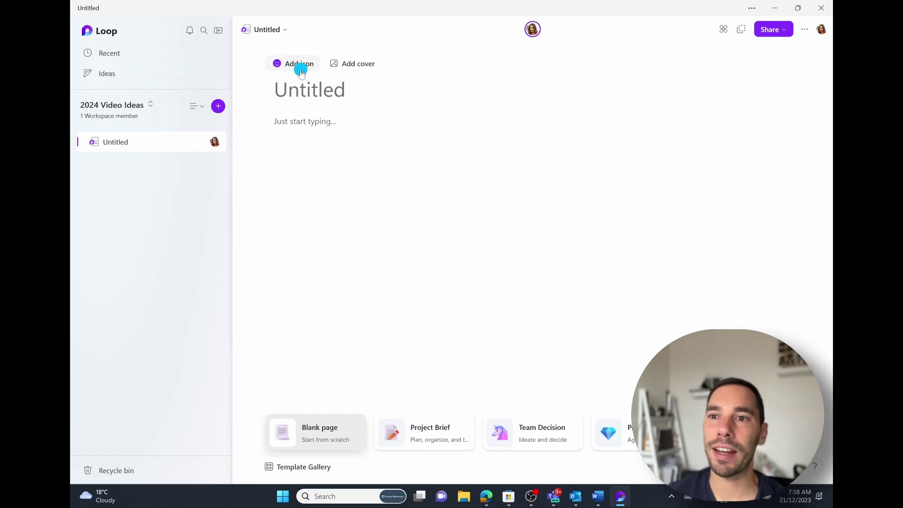
click(360, 63)
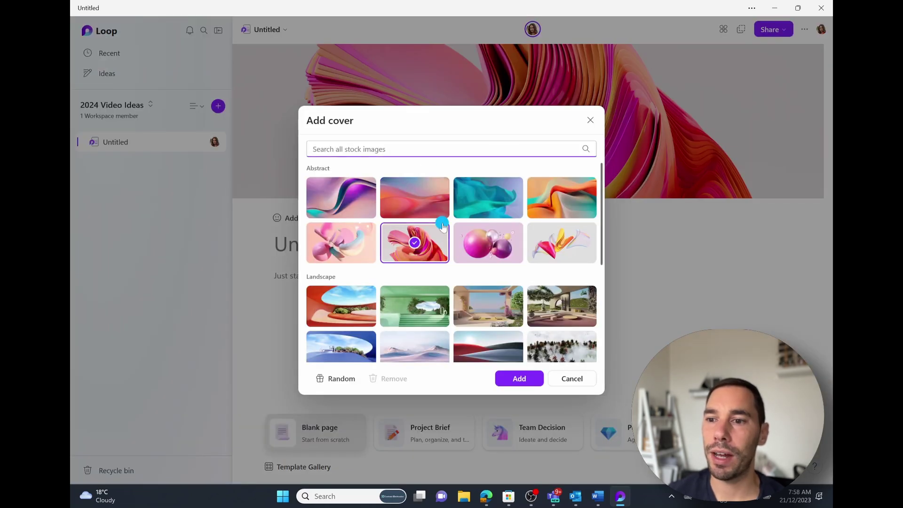
click(486, 196)
click(527, 380)
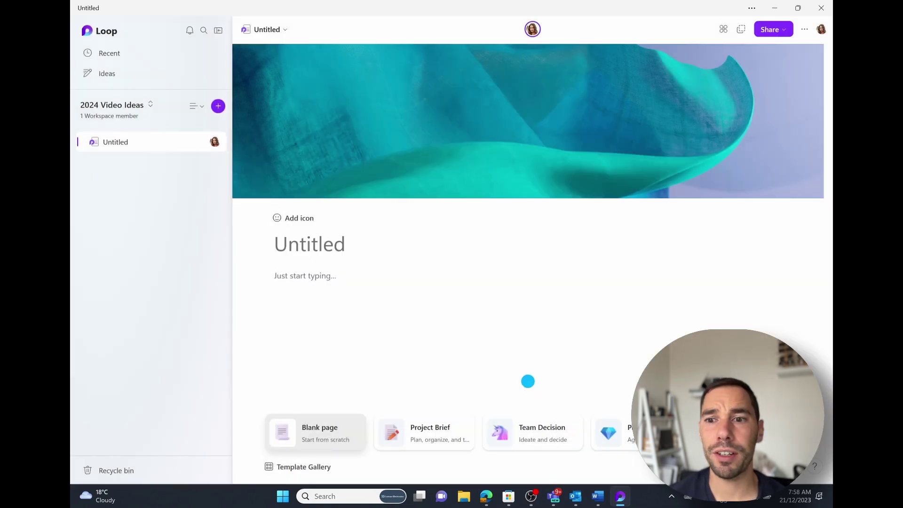
Step: Set the recently used movie camera emoji as the untitled page's icon
click(282, 217)
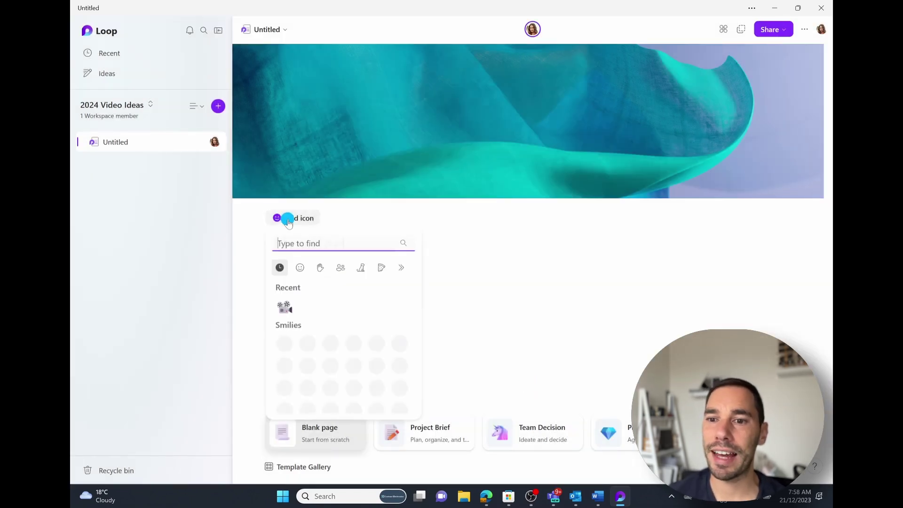
click(284, 308)
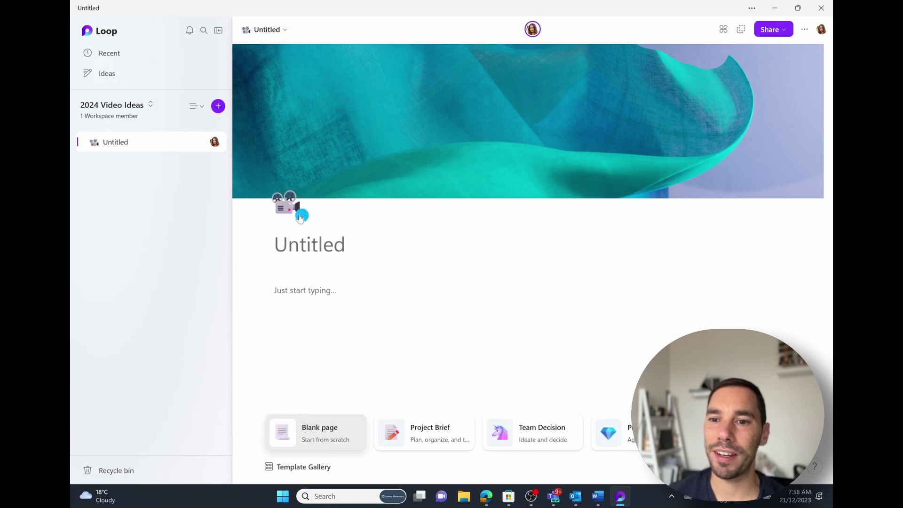
click(291, 211)
click(354, 214)
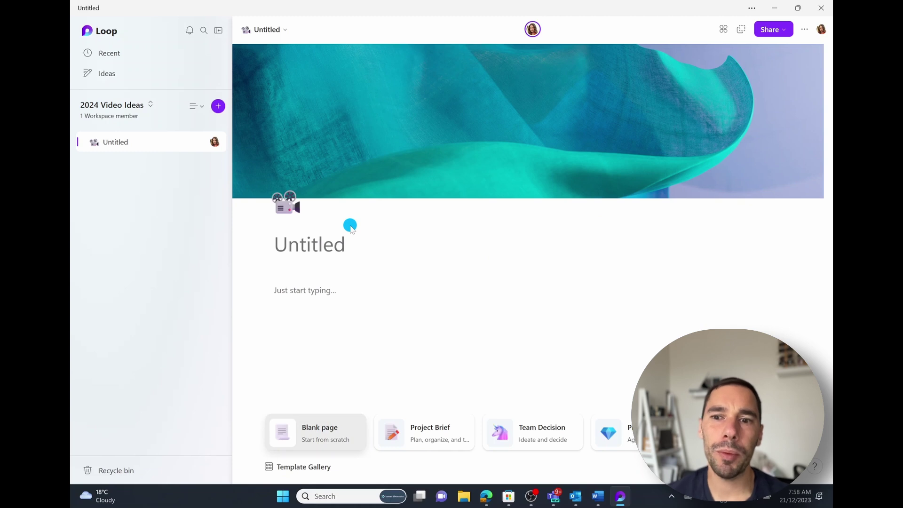
Step: Title the page "Video Ideas" and place the cursor in its body
click(324, 243)
text(Vido)
key(BackSpace)
text(eo)
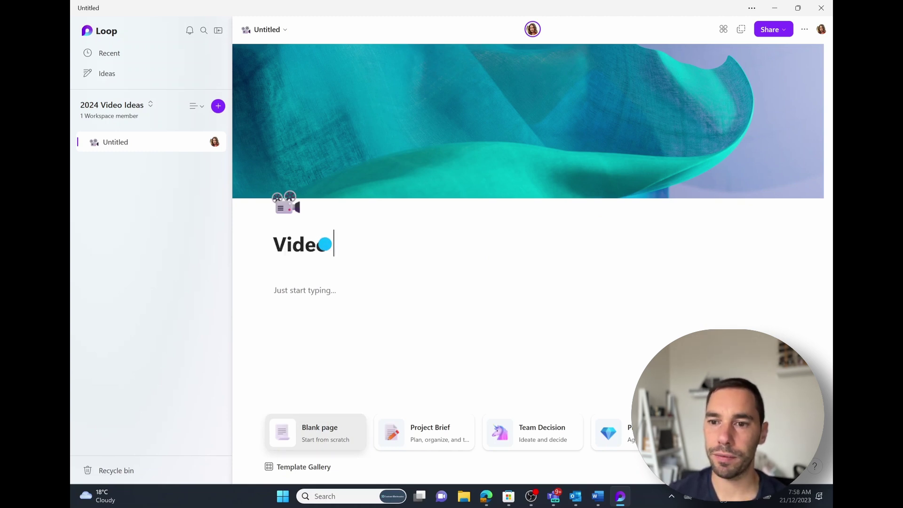
text( IDeas)
key(BackSpace)
key(BackSpace)
key(BackSpace)
key(BackSpace)
text(deas)
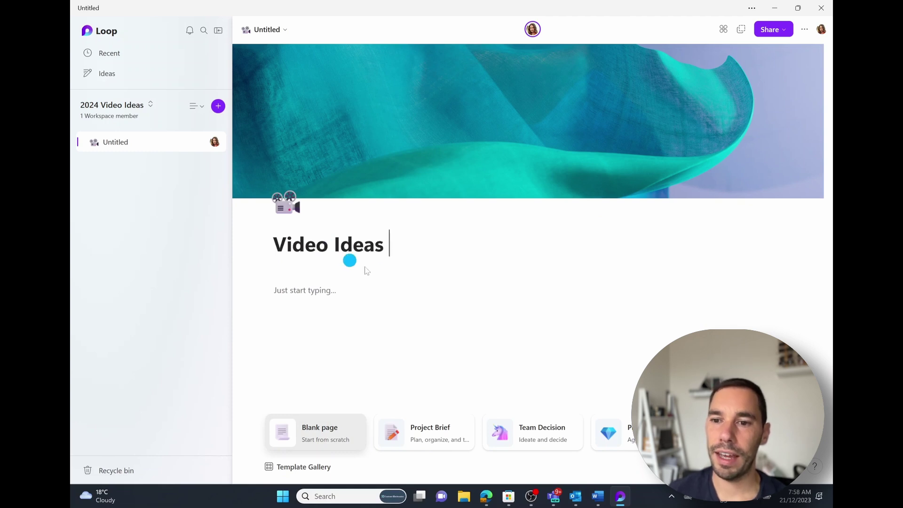
click(316, 290)
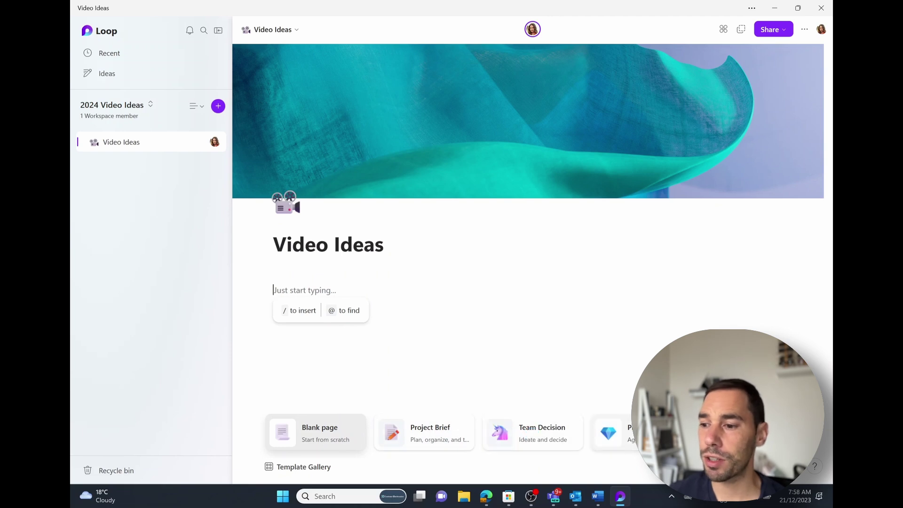
Step: Preview the Bad Idea Brainstorm template in the Template Gallery and apply it to the page
click(311, 468)
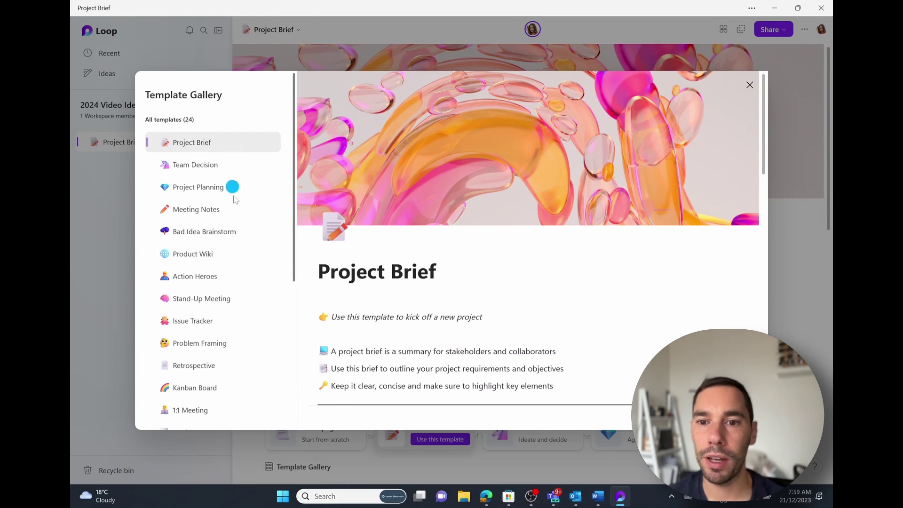
click(229, 231)
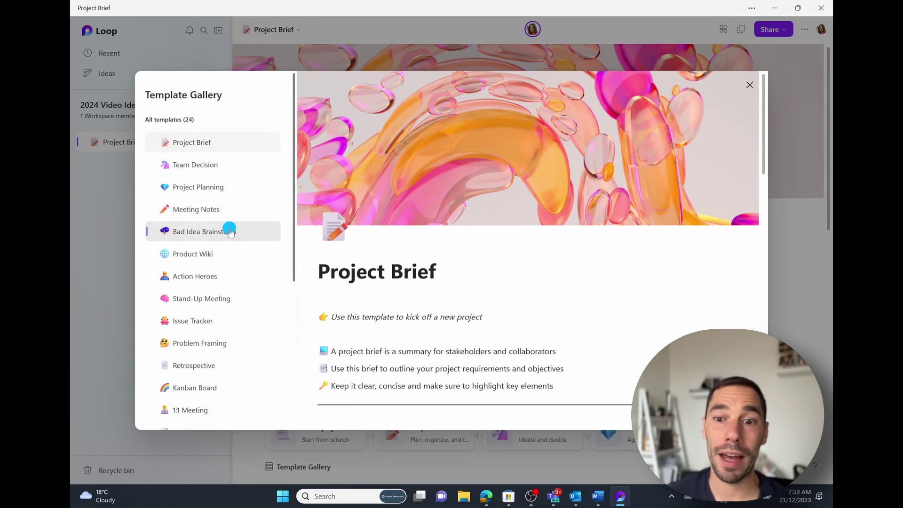
scroll(434, 242, down, 3)
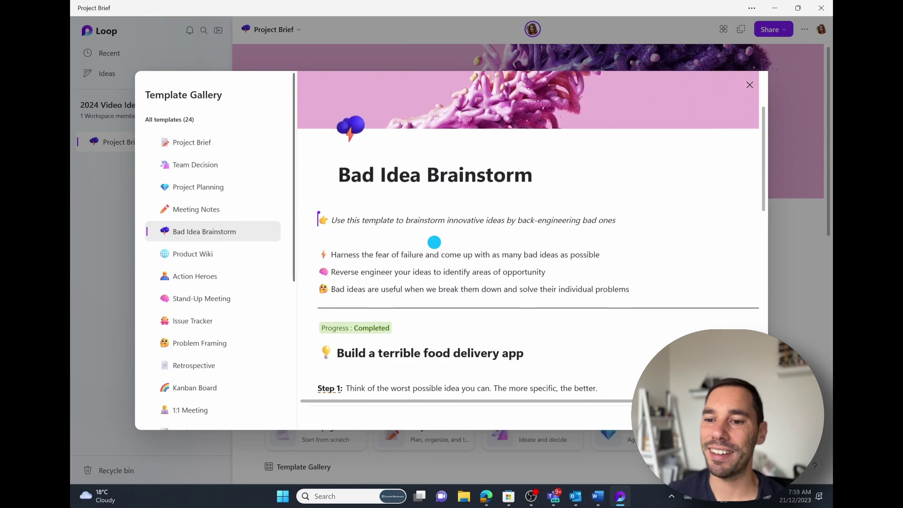
scroll(433, 242, down, 2)
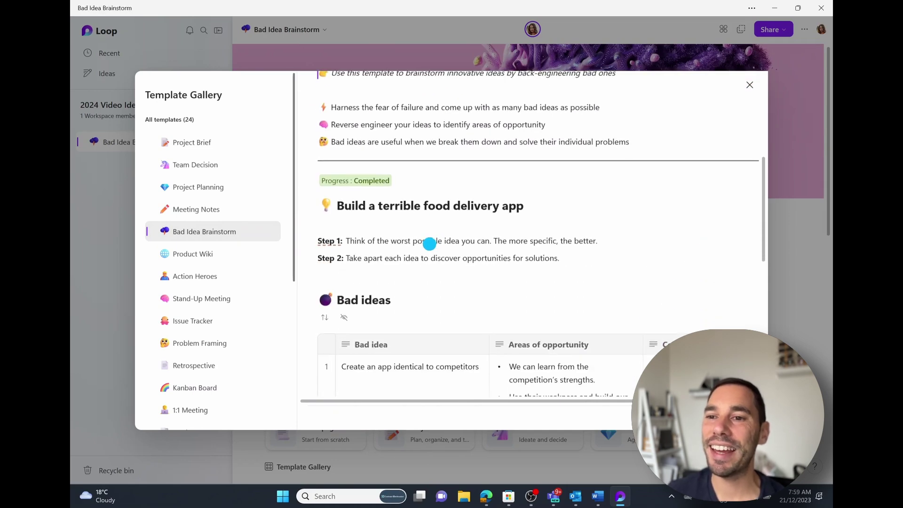
scroll(430, 246, down, 3)
scroll(424, 230, up, 5)
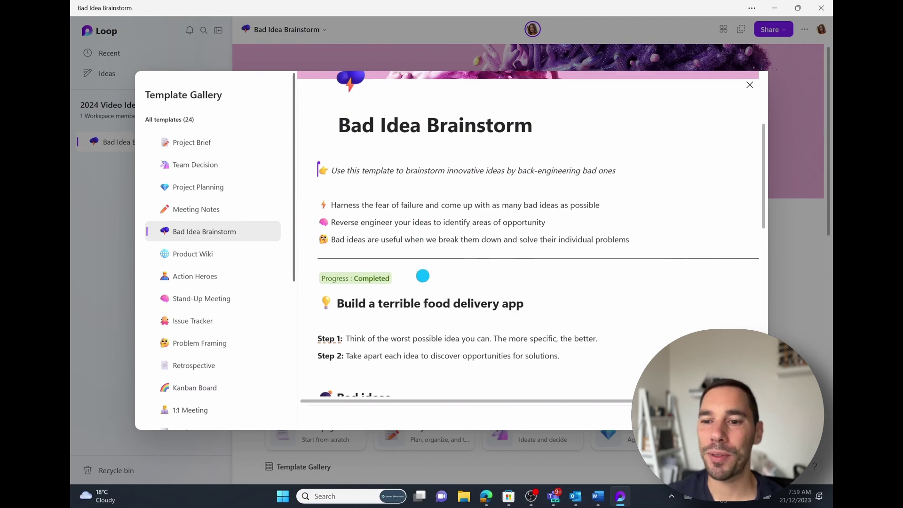
scroll(426, 294, down, 2)
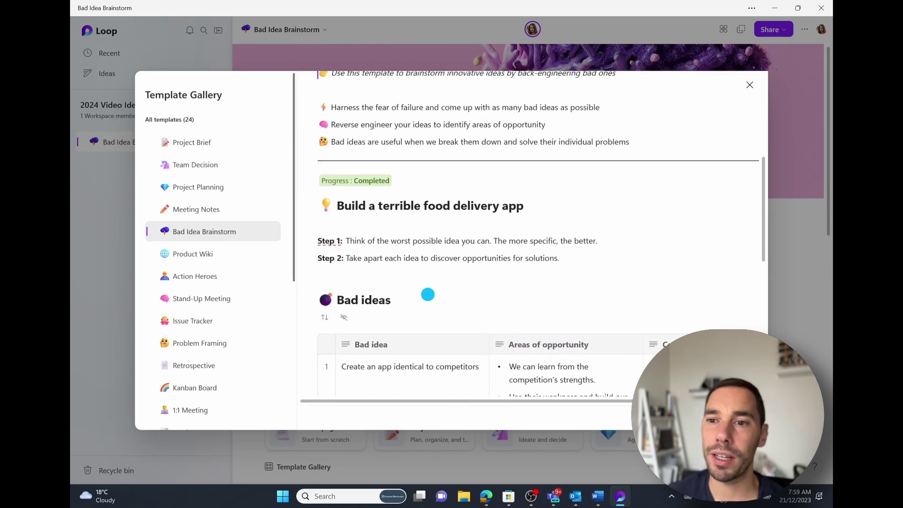
scroll(428, 295, down, 8)
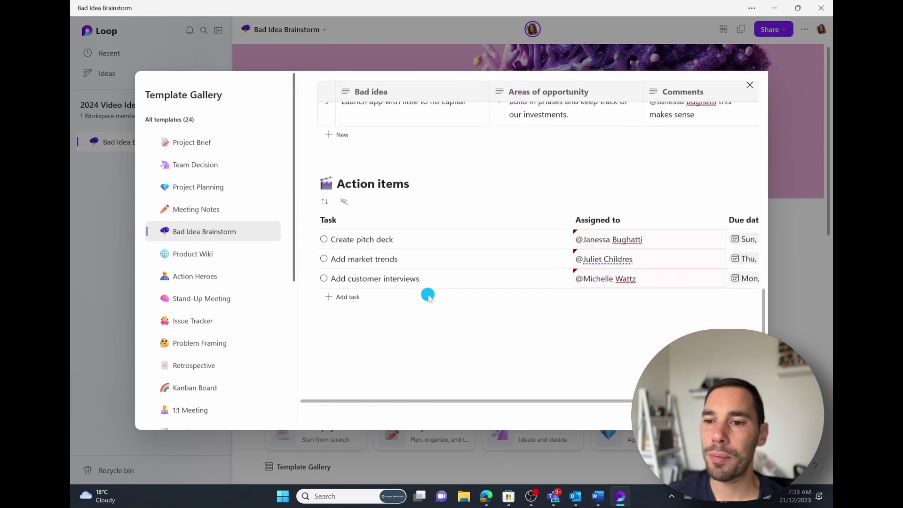
click(733, 414)
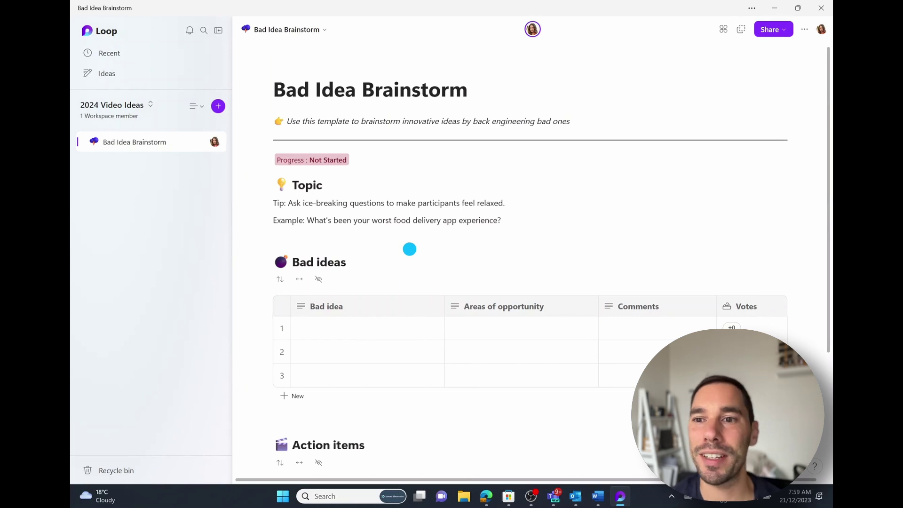
Step: Examine the Bad Idea Brainstorm page's progress label options, Bad ideas table and Action items section
mouse_move(296, 66)
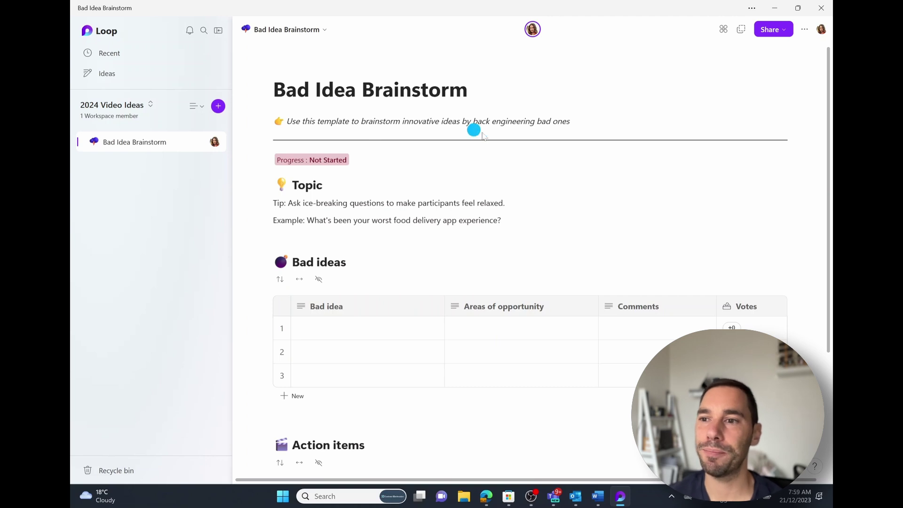
click(329, 161)
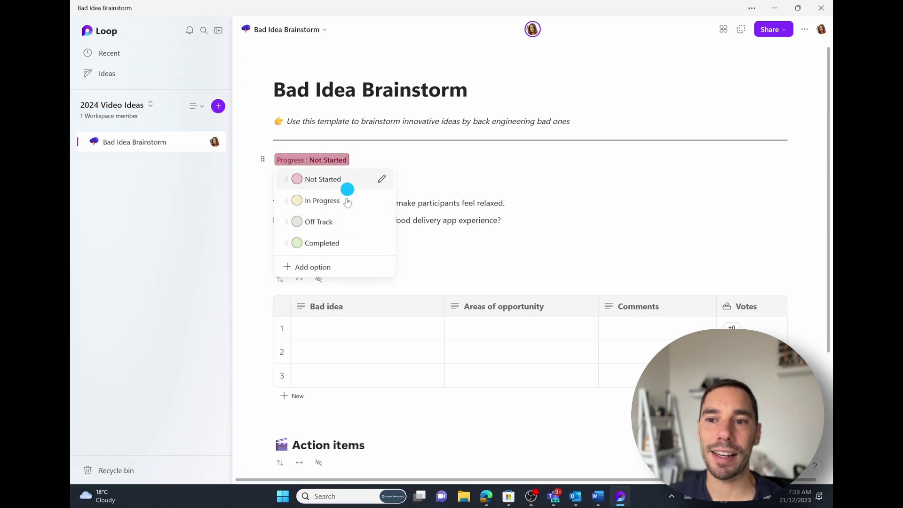
click(433, 177)
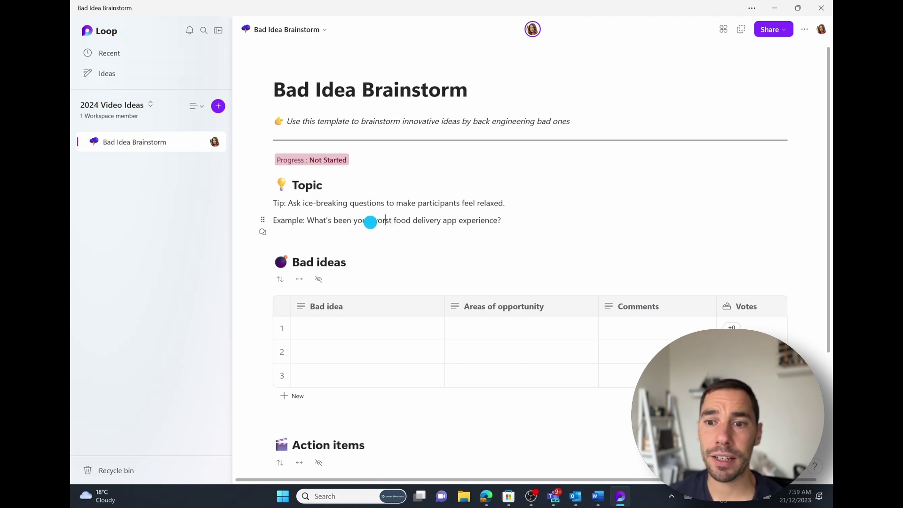
click(331, 326)
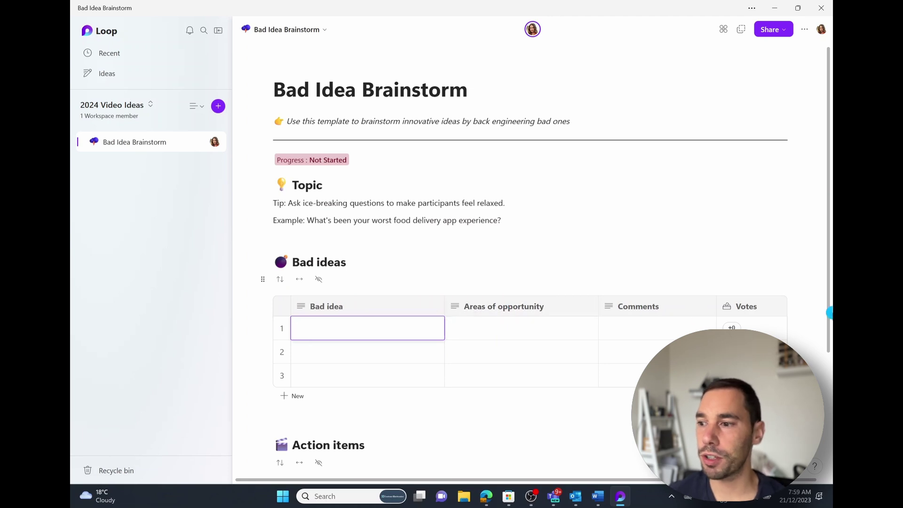
scroll(629, 358, down, 3)
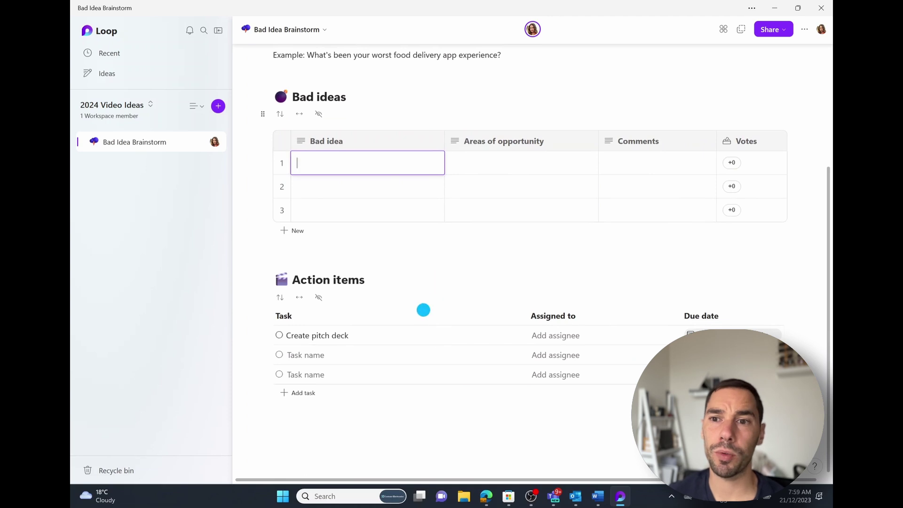
scroll(424, 309, up, 3)
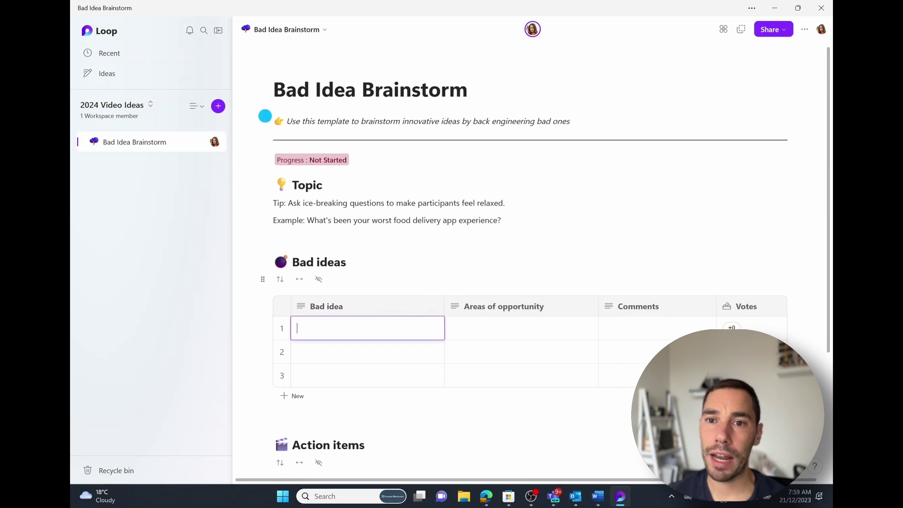
Step: Add a new page to the 2024 Video Ideas workspace and place the cursor in its body
click(218, 106)
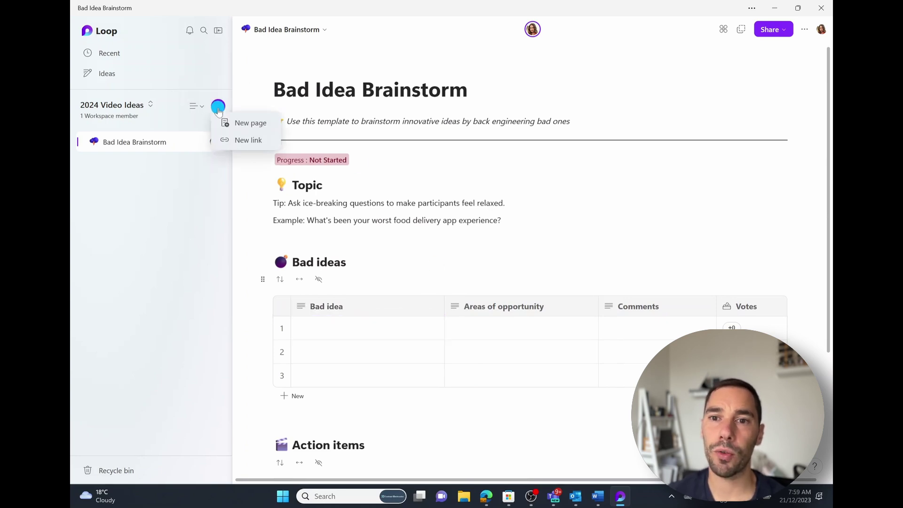
click(258, 125)
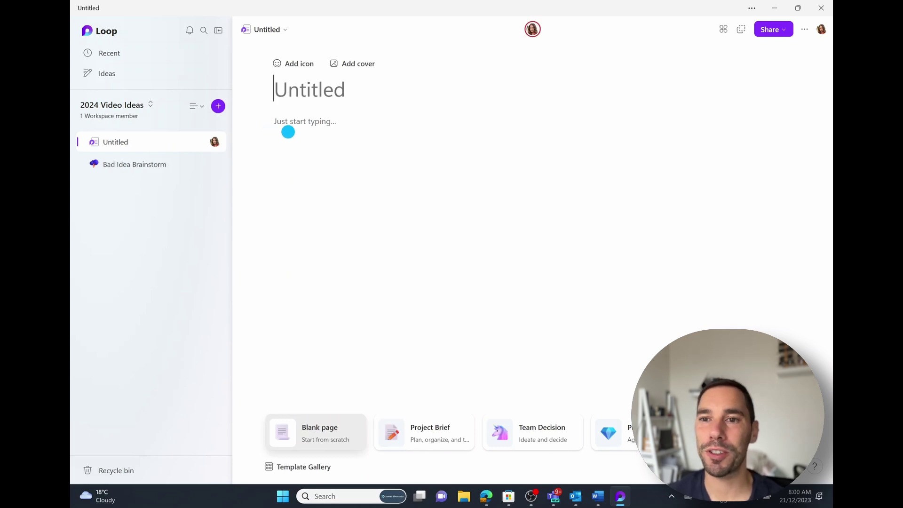
click(297, 127)
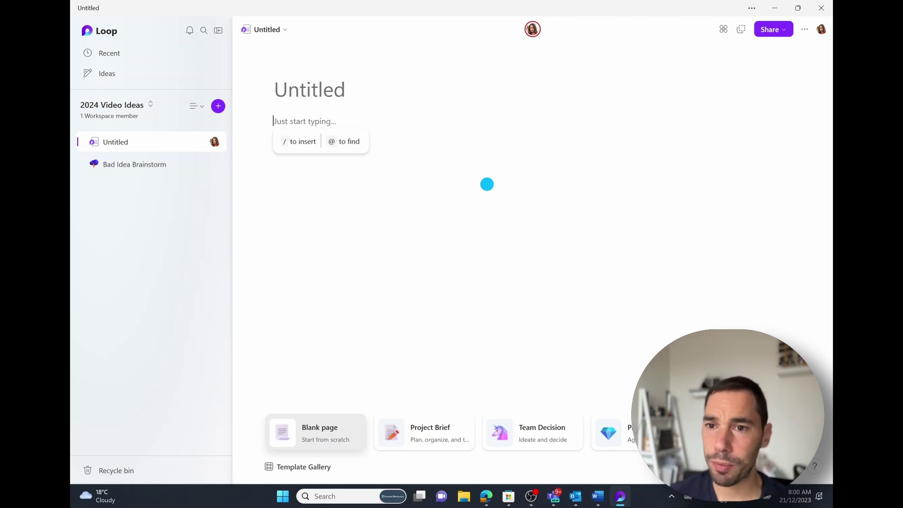
Step: Review the insertable components for the page body, covering General, Text styles, Templates, Communication and Media, and close the list
text(/)
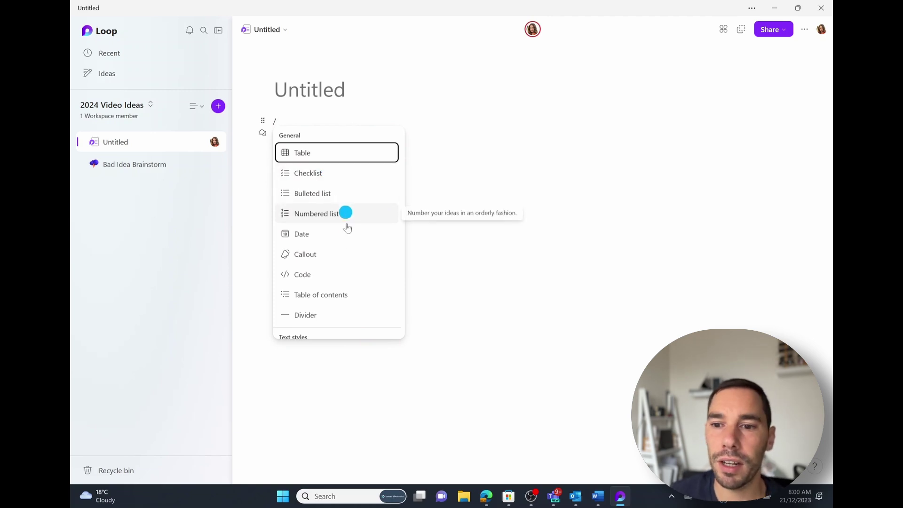
scroll(358, 280, down, 1)
scroll(359, 280, down, 4)
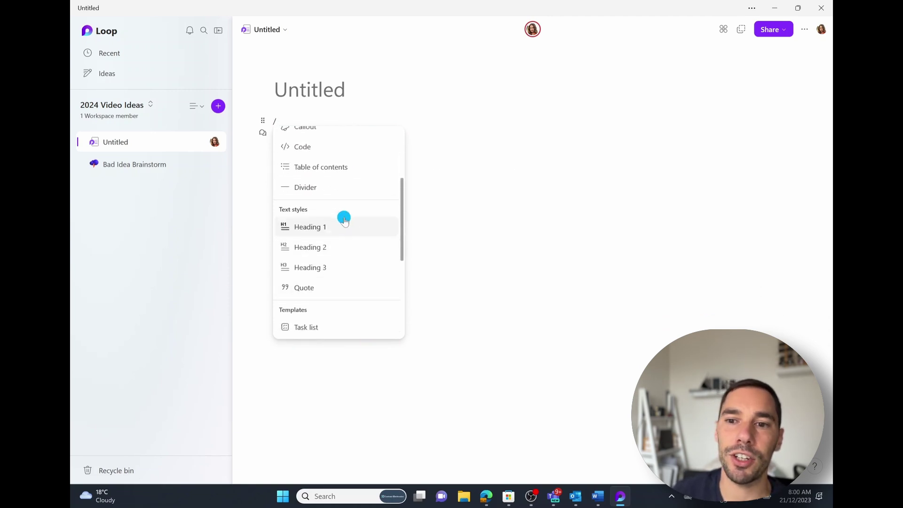
scroll(347, 262, down, 2)
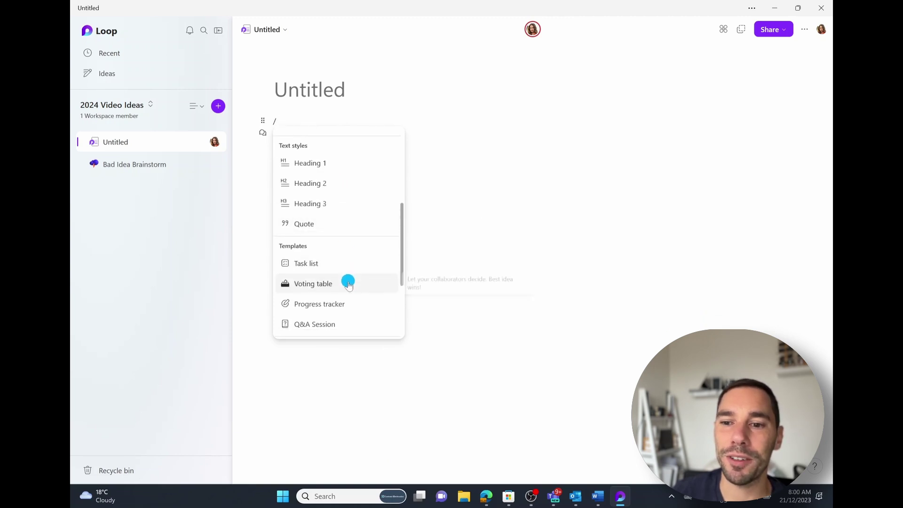
scroll(349, 284, down, 3)
scroll(346, 293, down, 2)
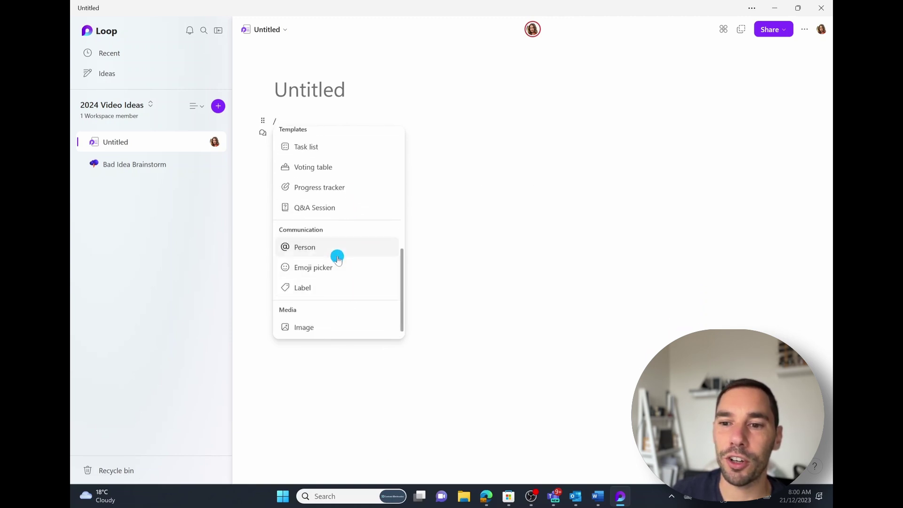
scroll(334, 315, up, 6)
click(463, 130)
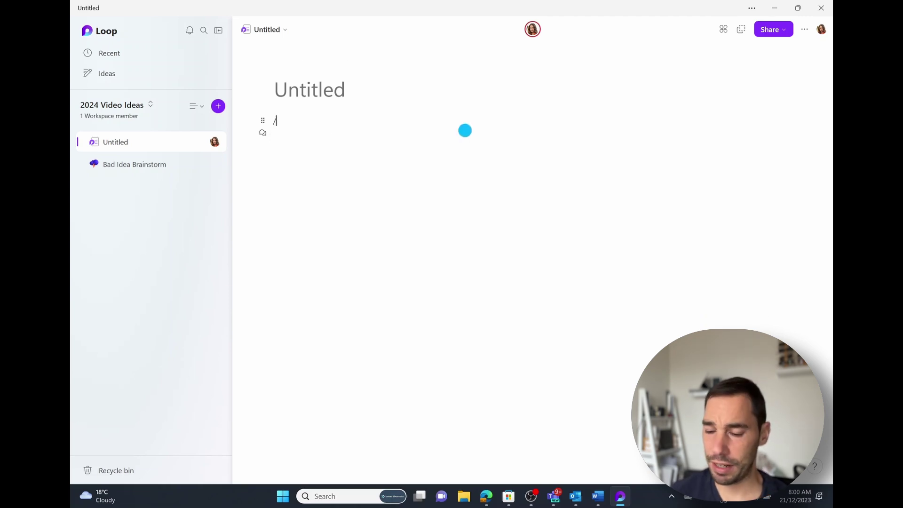
Step: Insert a bulleted list in the body of the untitled page
key(BackSpace)
text(/)
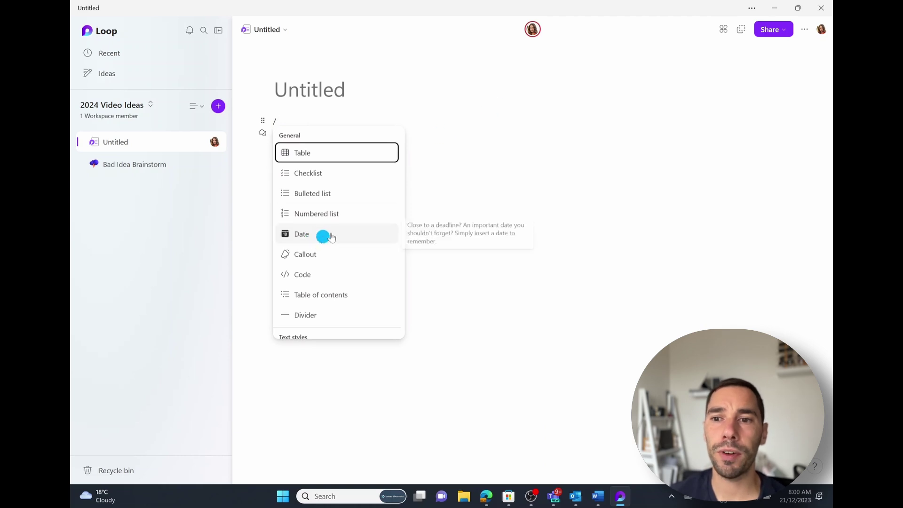
text(bu)
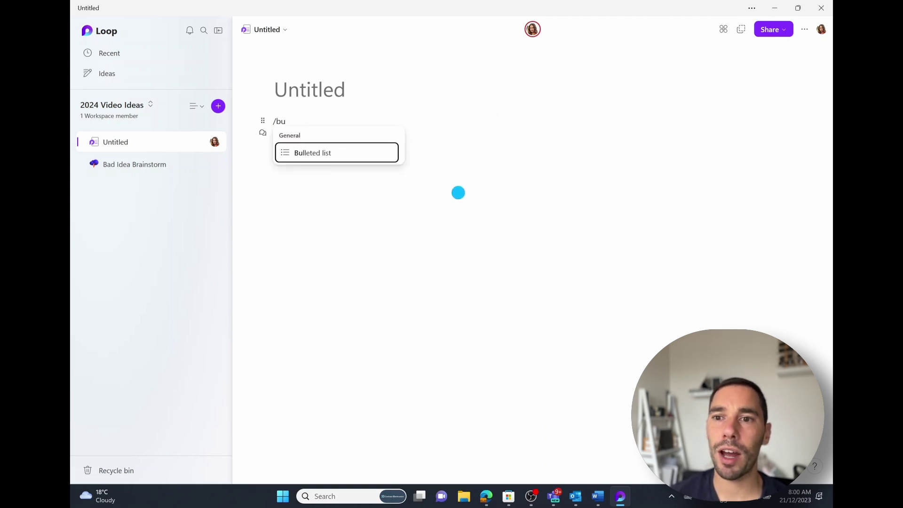
key(Return)
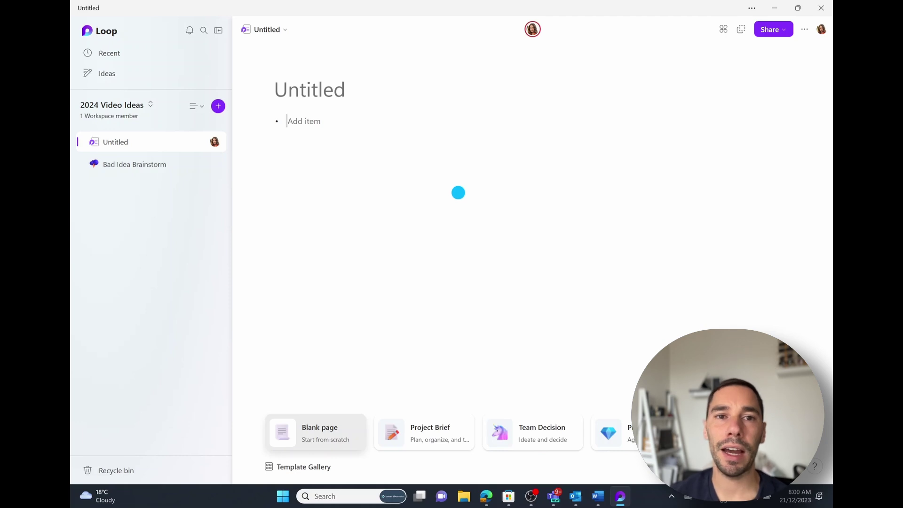
Step: Enter "This a bullet point" as the first item of the bulleted list
text(THis)
key(BackSpace)
key(BackSpace)
text(h)
key(BackSpace)
key(BackSpace)
text(hi)
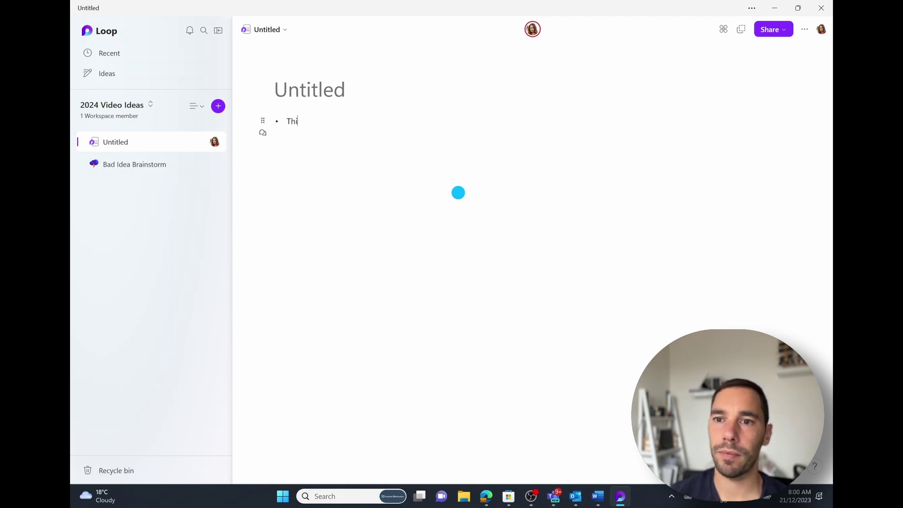
text(s a bullet point)
Step: End the bulleted list after its first item and start a new plain line with a blank line above it
key(Return)
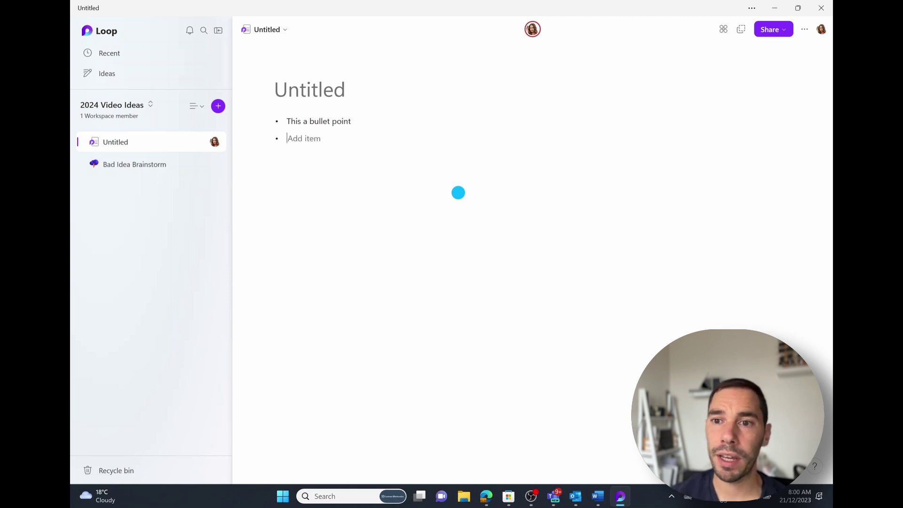
key(BackSpace)
key(BackSpace)
key(Return)
key(BackSpace)
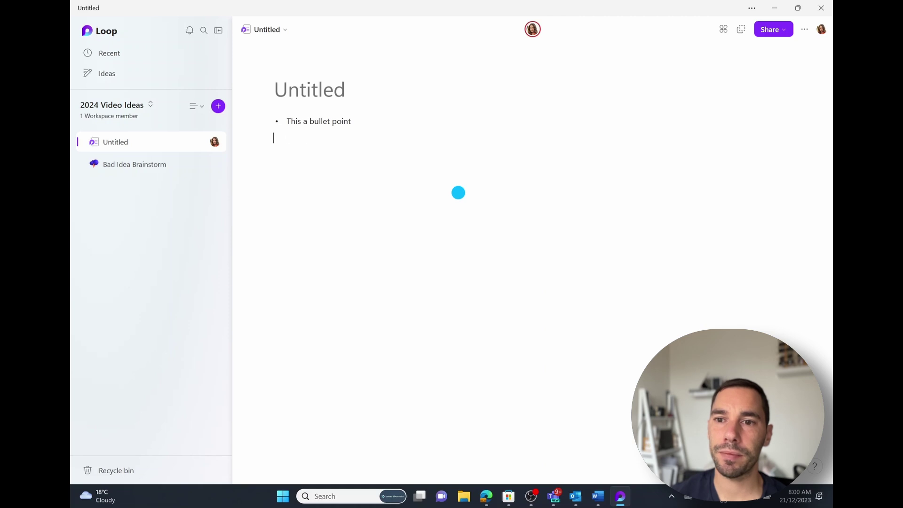
key(Return)
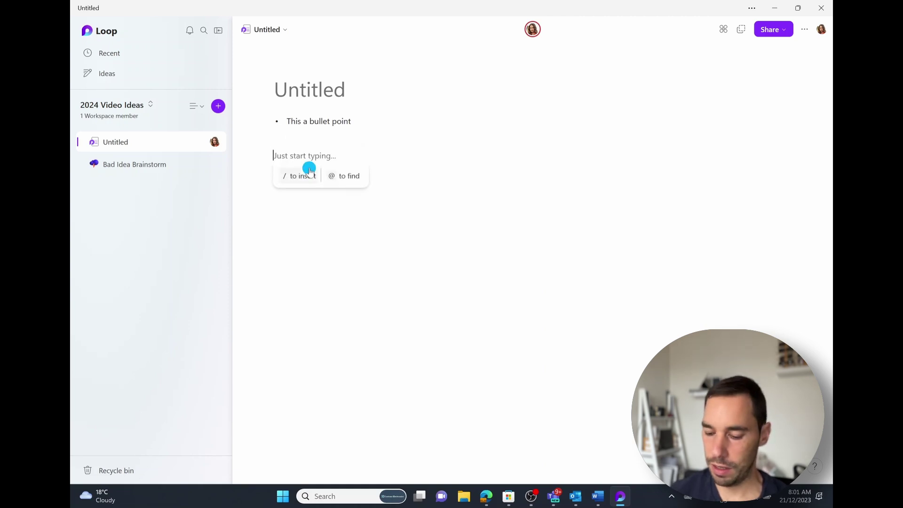
Step: Insert a Task list component below the bullet and name its first task "Create Loop video"
click(301, 176)
scroll(322, 266, down, 5)
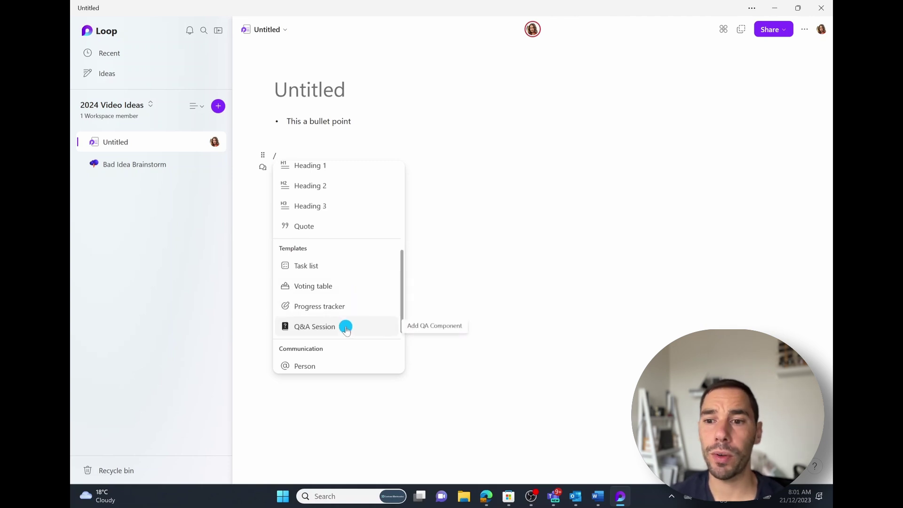
click(319, 264)
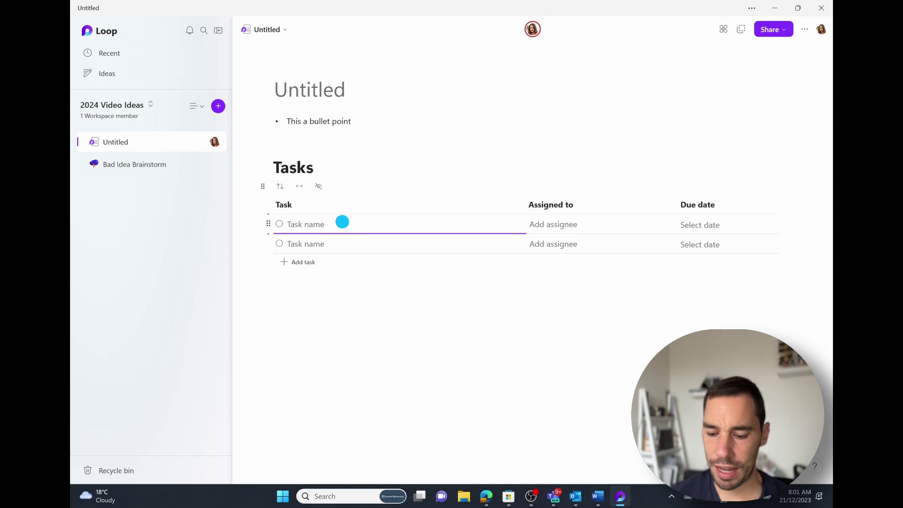
text(Create Loo)
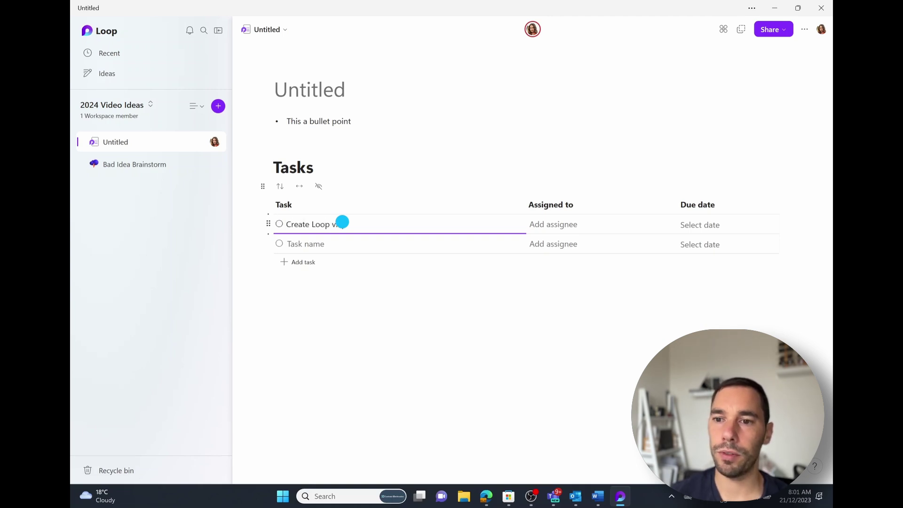
text(p video)
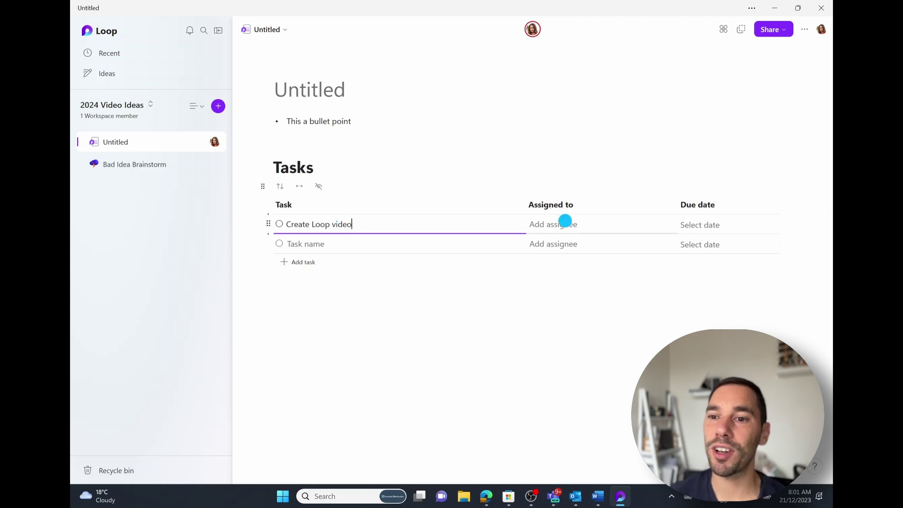
Step: Assign the Create Loop video task to the workspace member and the second task to the last suggested colleague
click(565, 220)
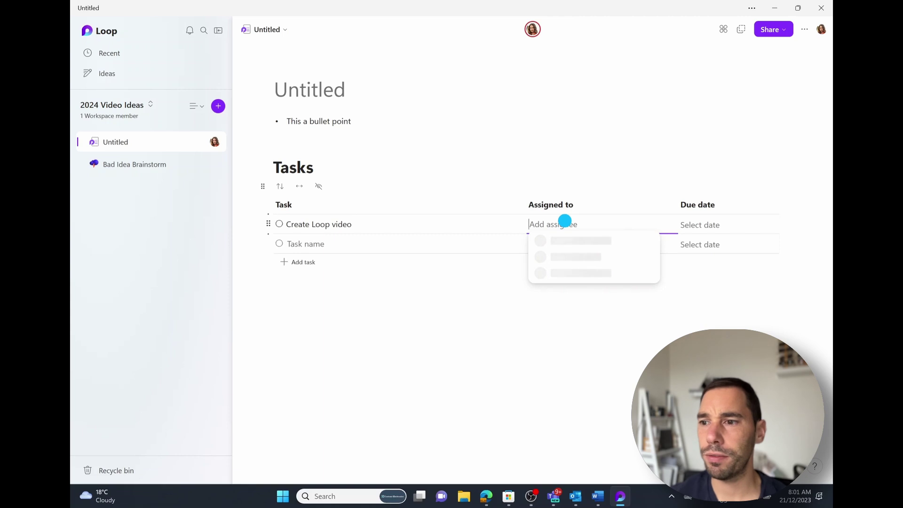
text(adele)
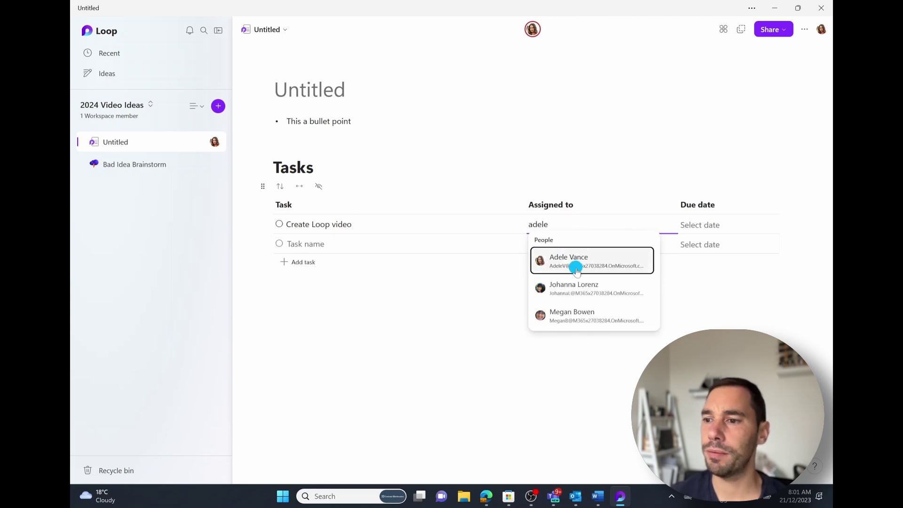
click(575, 266)
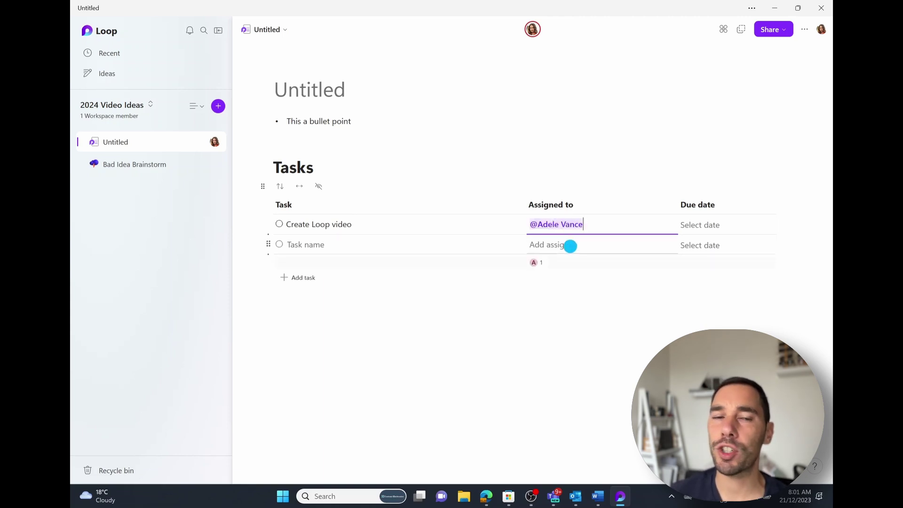
click(570, 245)
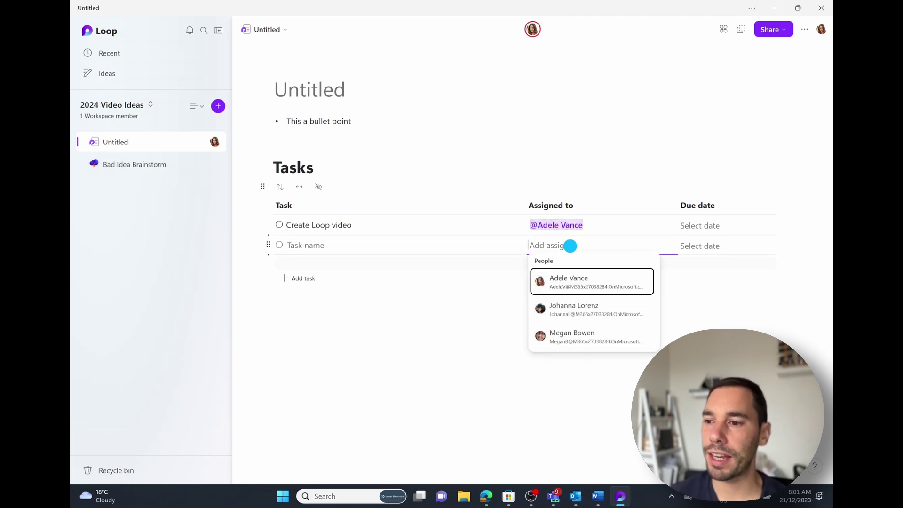
click(581, 337)
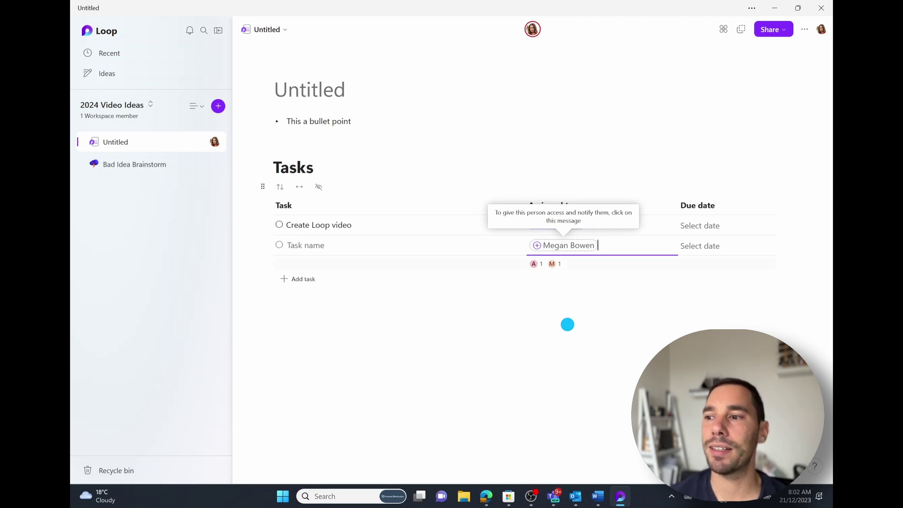
Step: Set the due date of the Create Loop video task to Thu, Dec 28
click(729, 224)
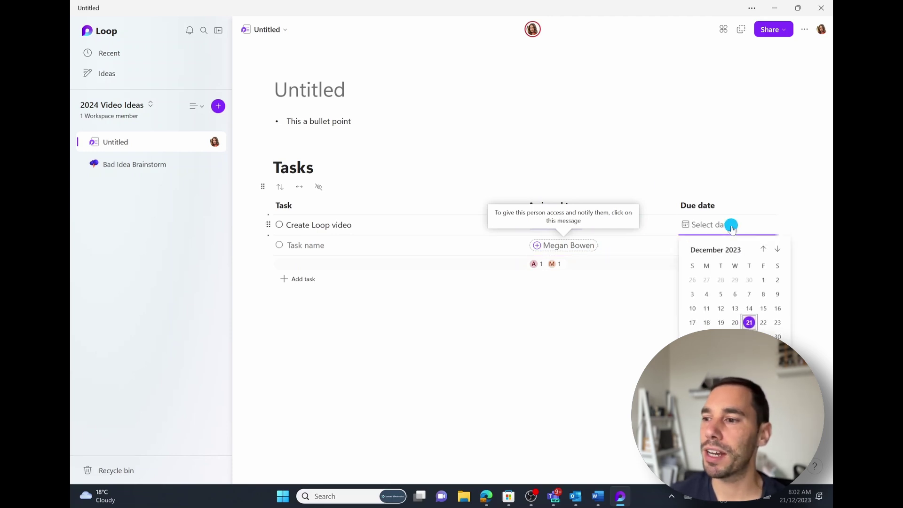
click(749, 336)
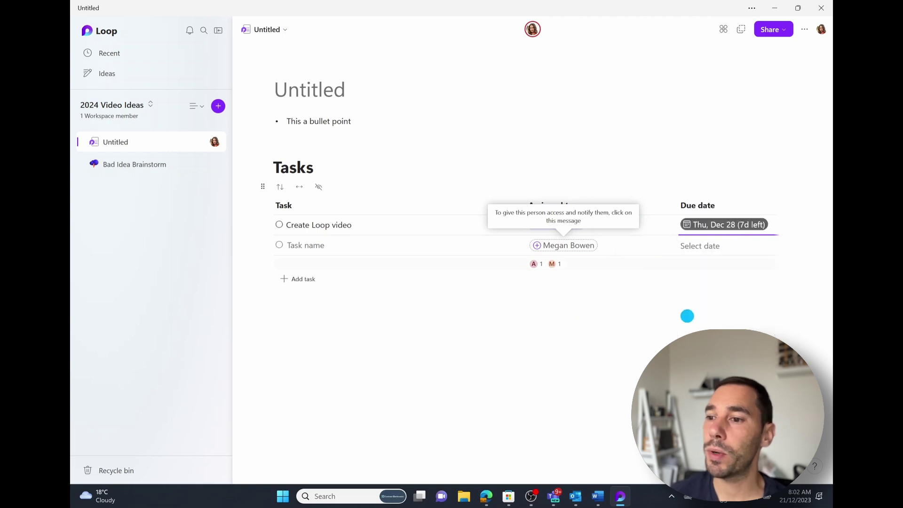
click(686, 316)
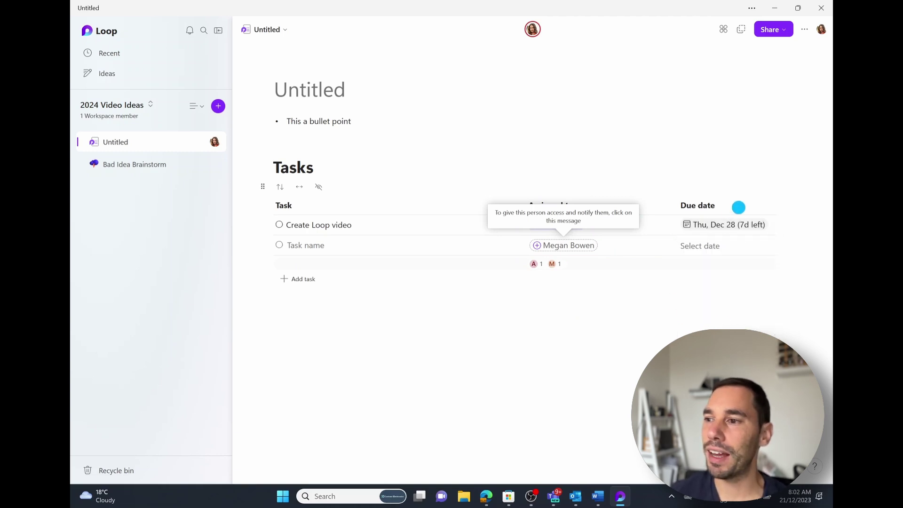
click(590, 246)
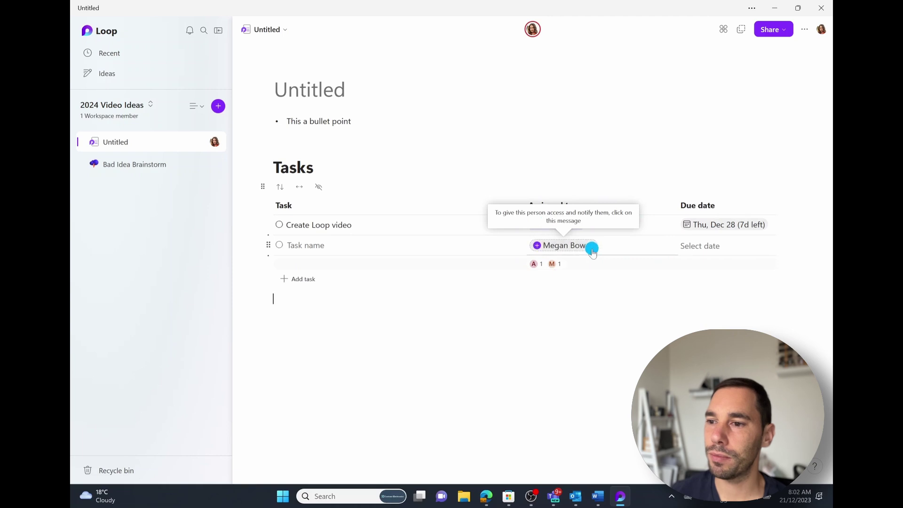
key(Escape)
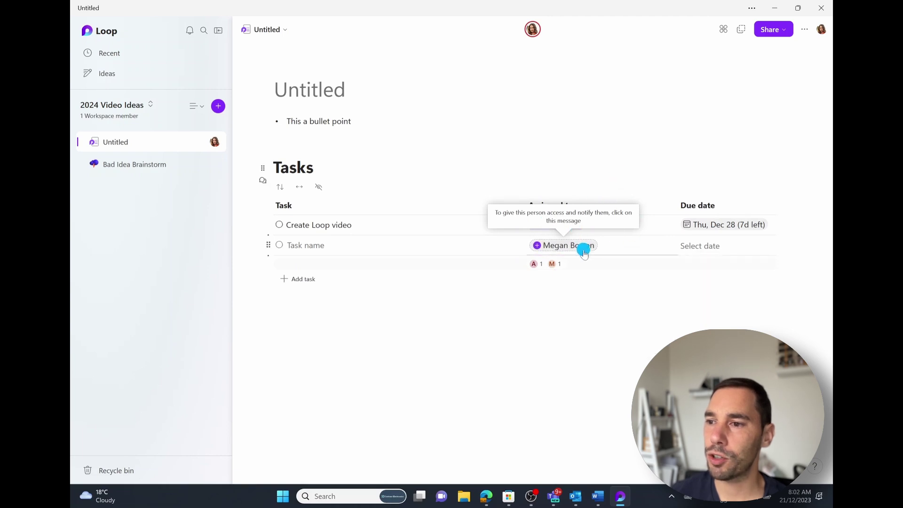
Step: Try inserting an empty row above the Create Loop video task and undo the insertion
right_click(510, 206)
click(371, 269)
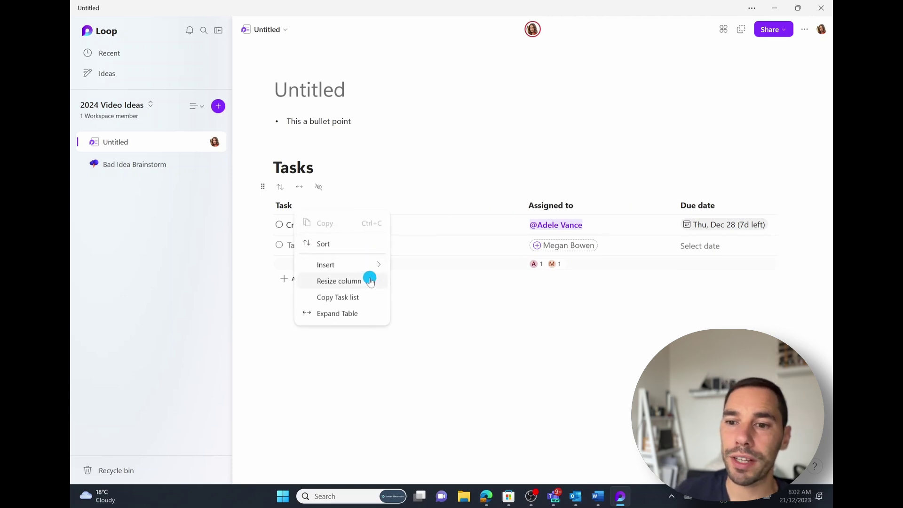
click(370, 264)
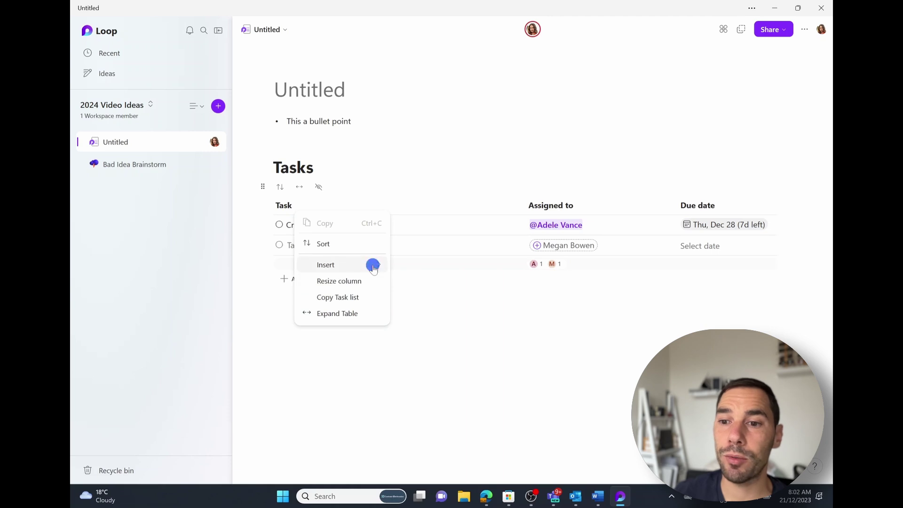
click(422, 270)
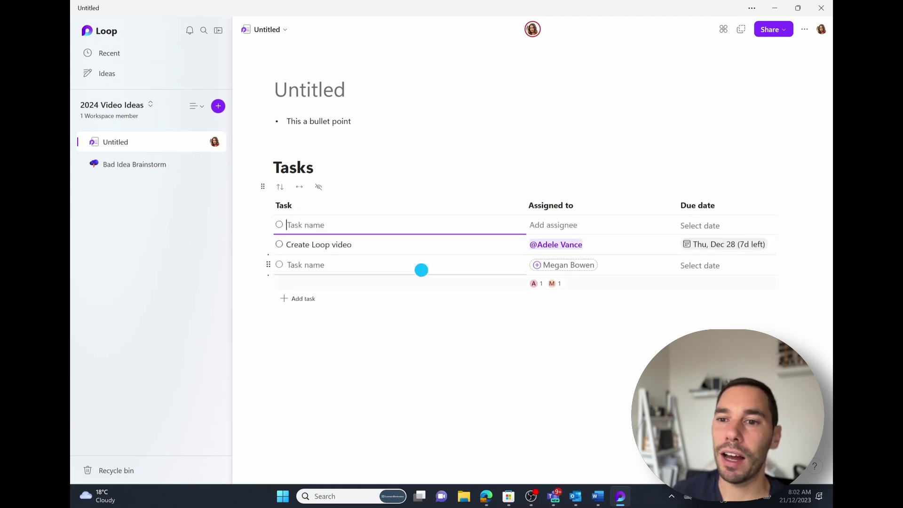
key(ctrl+z)
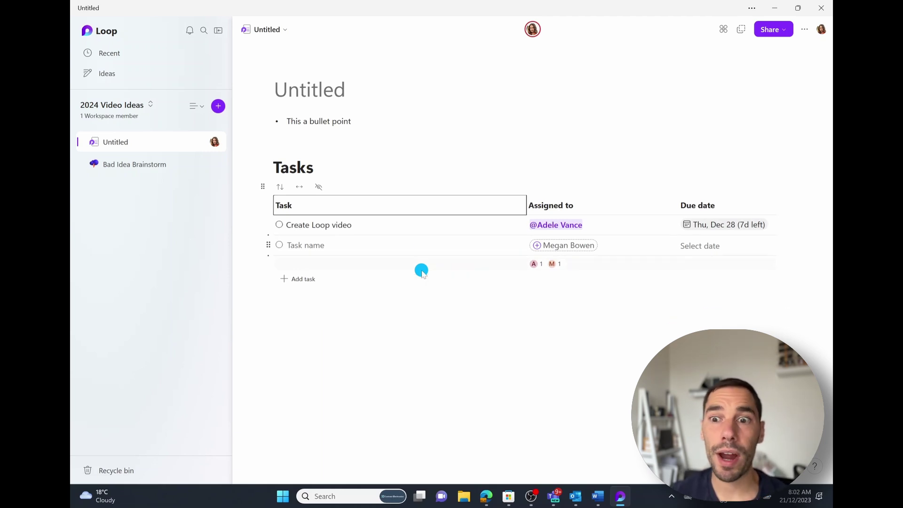
Step: Insert a Progress tracker component below the Tasks list
click(347, 295)
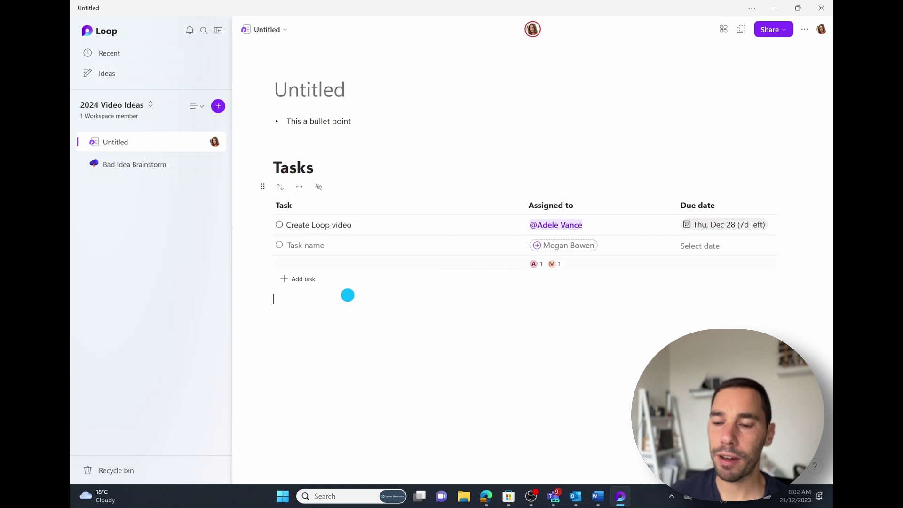
text(/)
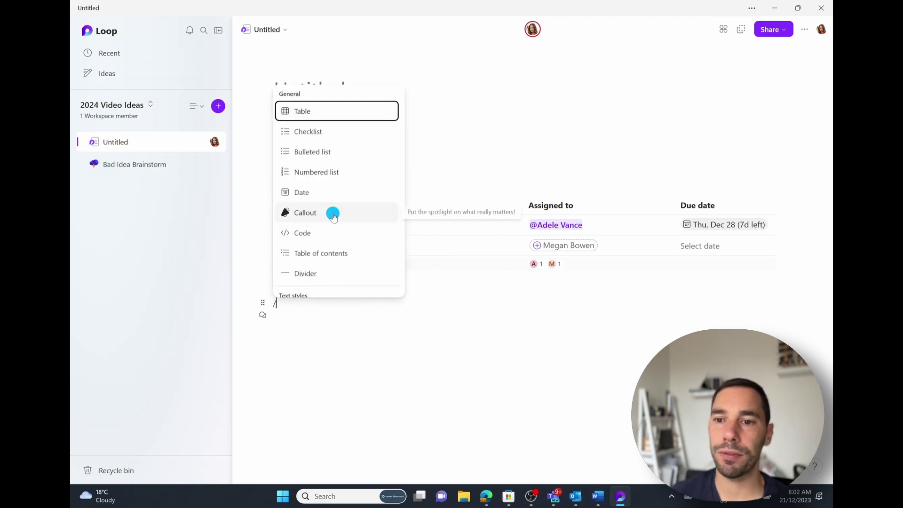
scroll(333, 212, down, 5)
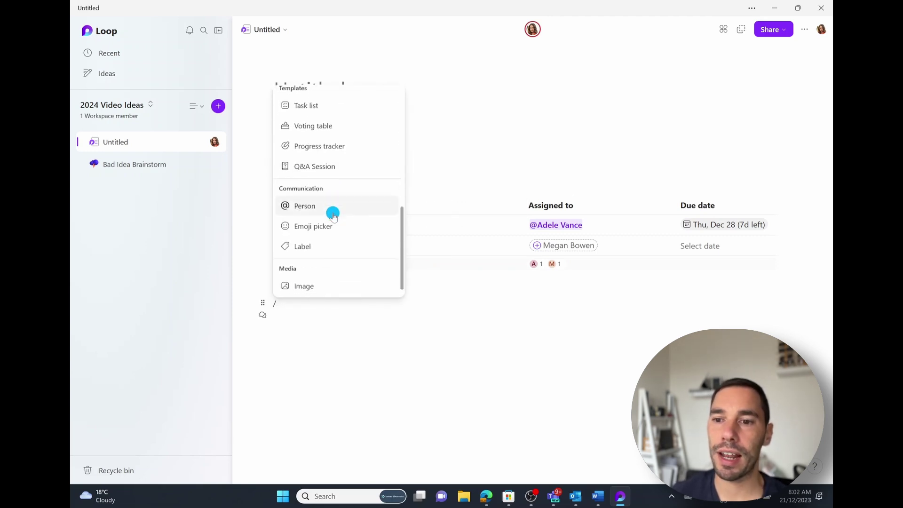
click(324, 145)
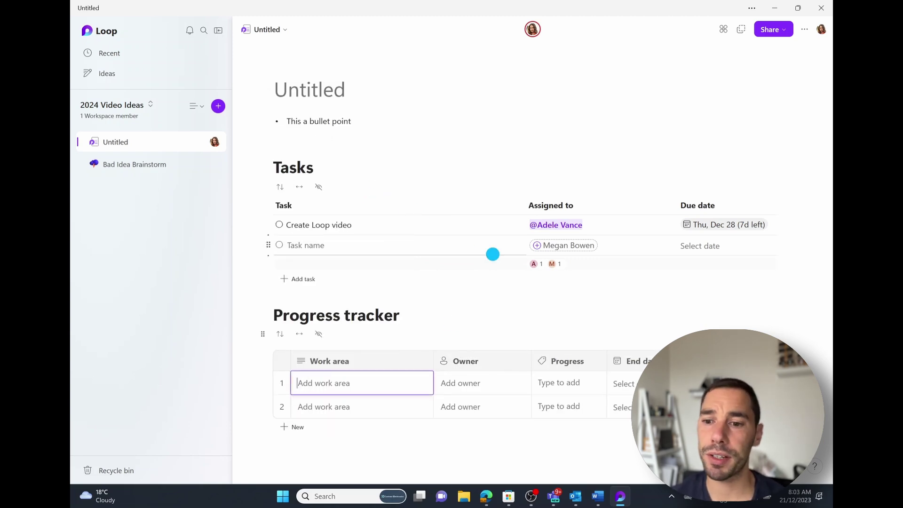
click(353, 361)
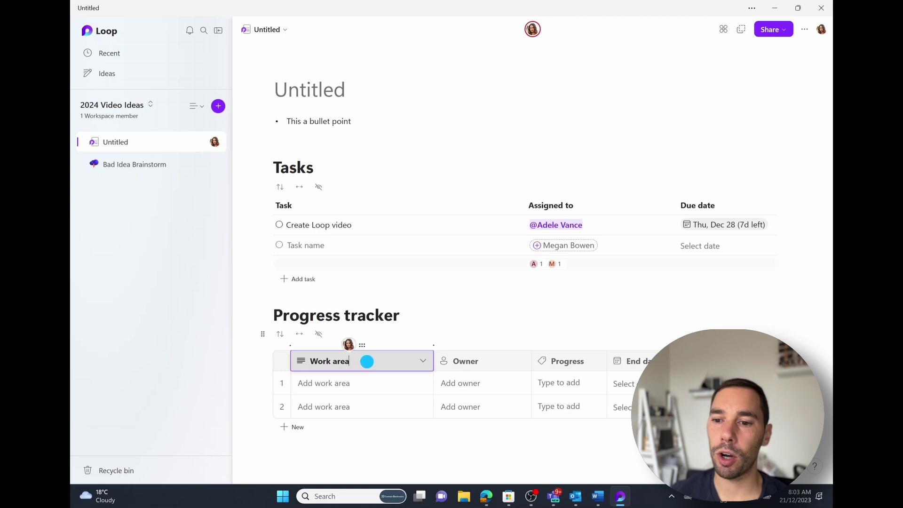
Step: Rename the Progress tracker heading to "Video Idea Test"
double_click(379, 315)
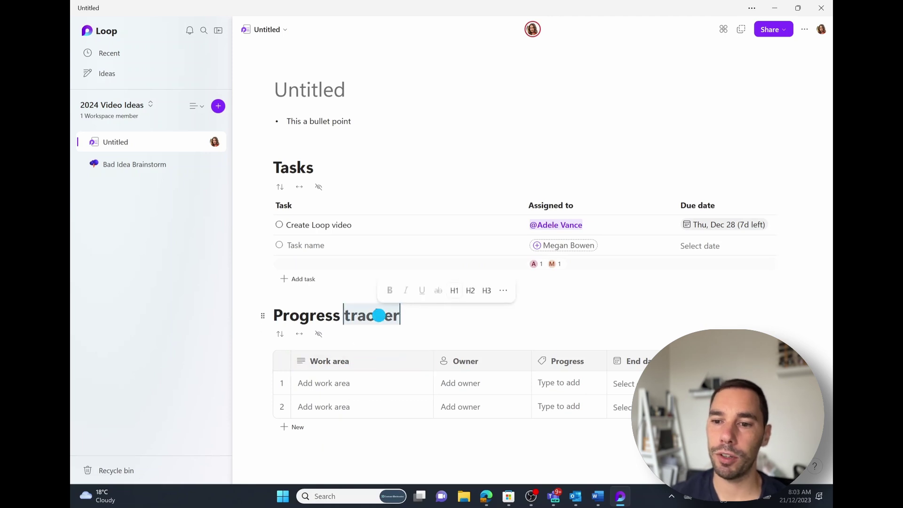
key(BackSpace)
key(BackSpace)
key(BackSpace)
key(BackSpace)
key(BackSpace)
key(BackSpace)
key(BackSpace)
key(BackSpace)
key(BackSpace)
key(BackSpace)
text(Video)
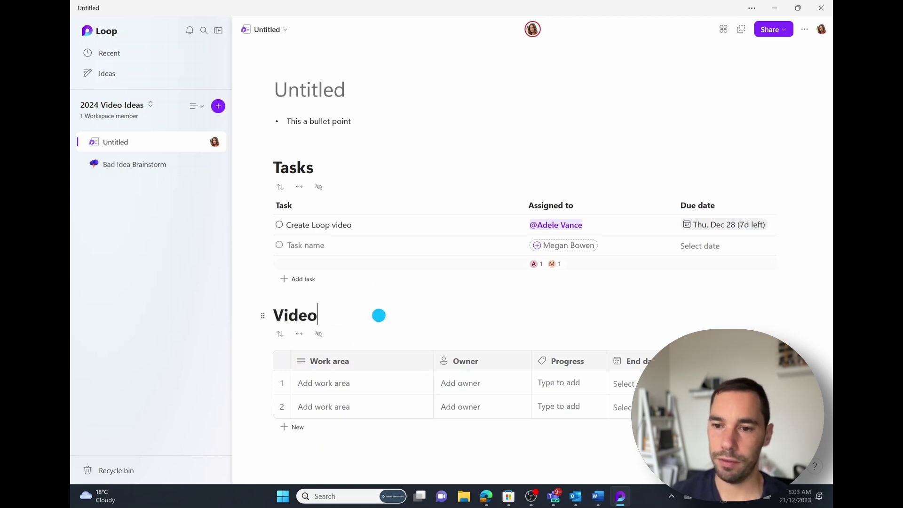
text( Idea Test)
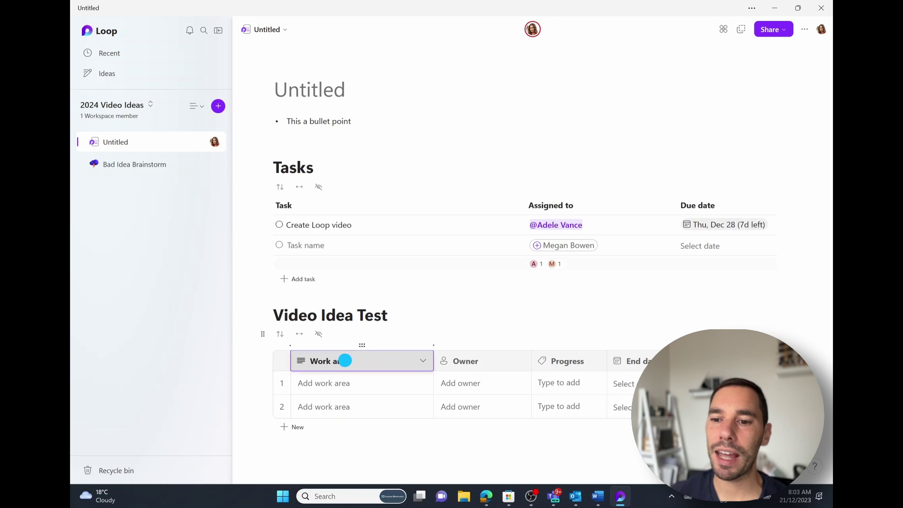
Step: Clear the Work area column heading in the Video Idea Test table
double_click(343, 360)
key(BackSpace)
key(BackSpace)
key(BackSpace)
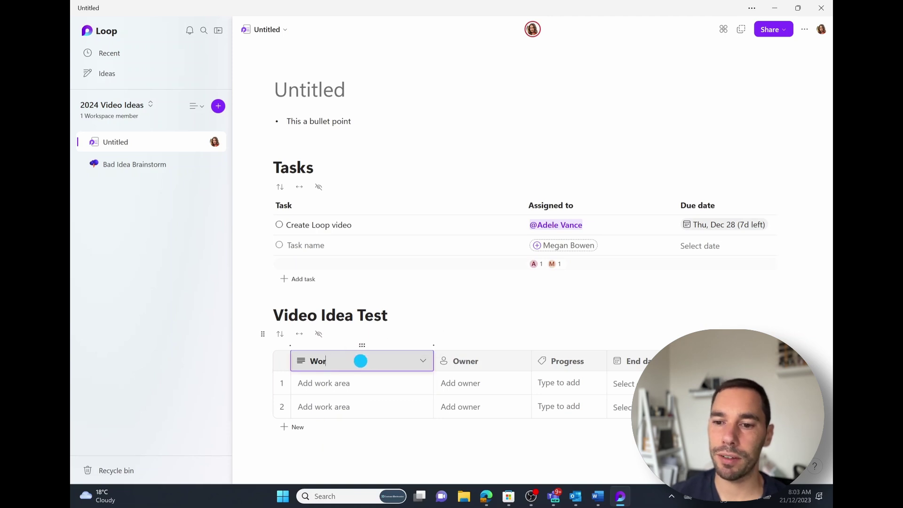
Step: Examine the people suggestions for Owner and the status options for Progress in the first row of the Video Idea Test table
click(506, 387)
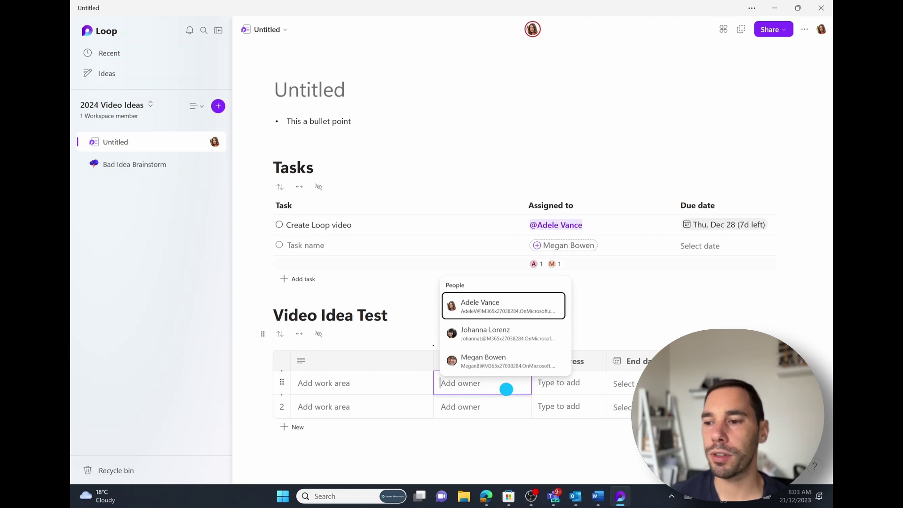
click(585, 387)
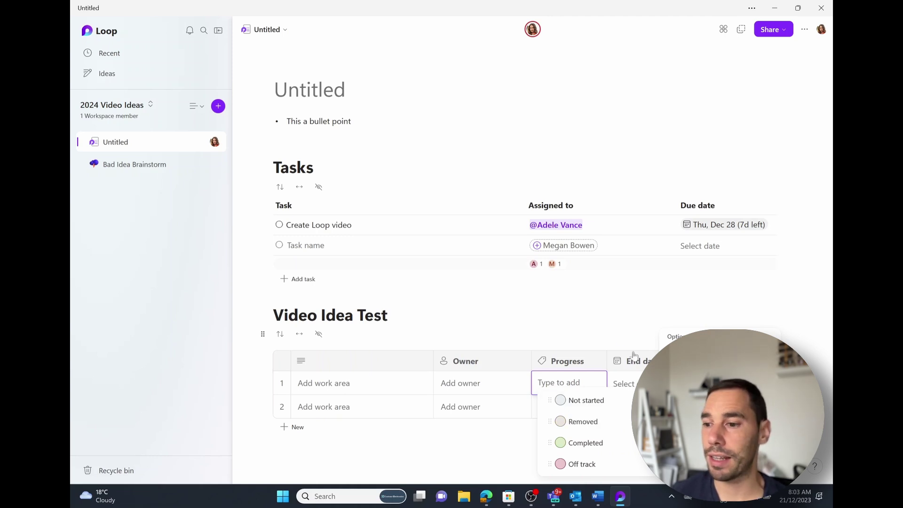
click(607, 343)
click(583, 382)
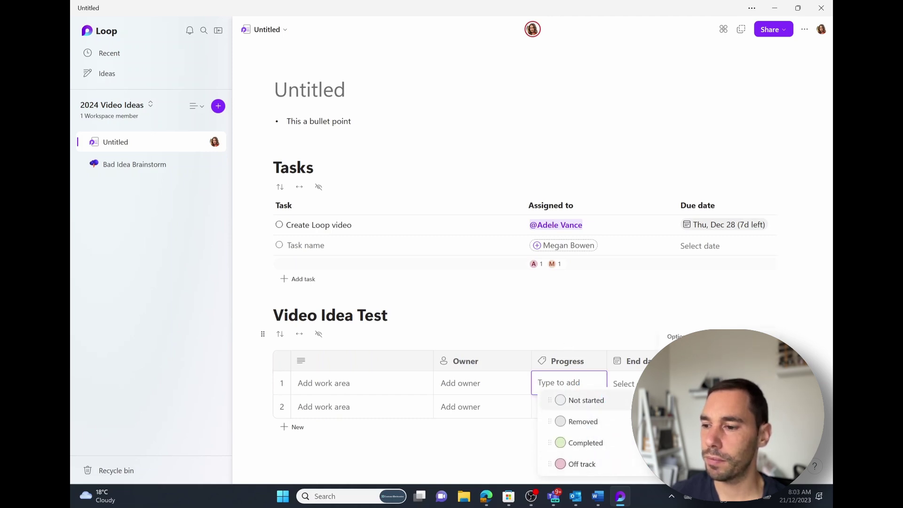
right_click(569, 382)
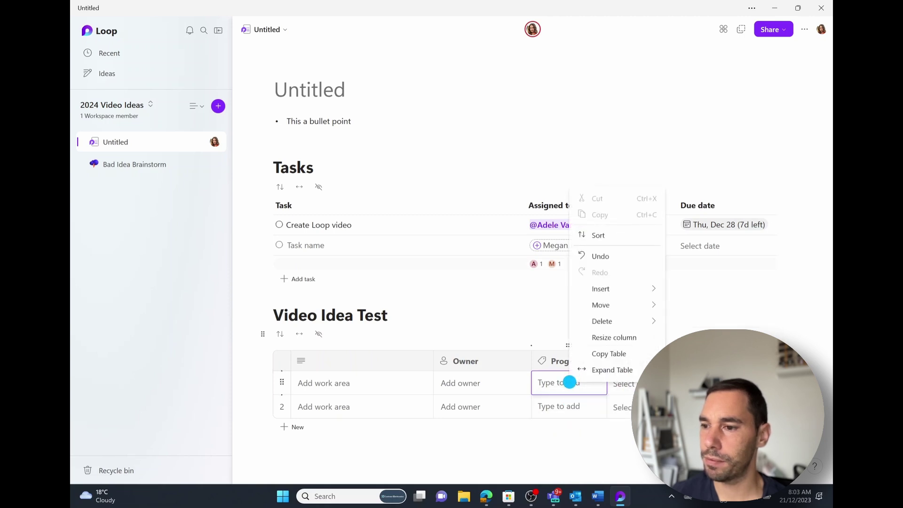
key(Escape)
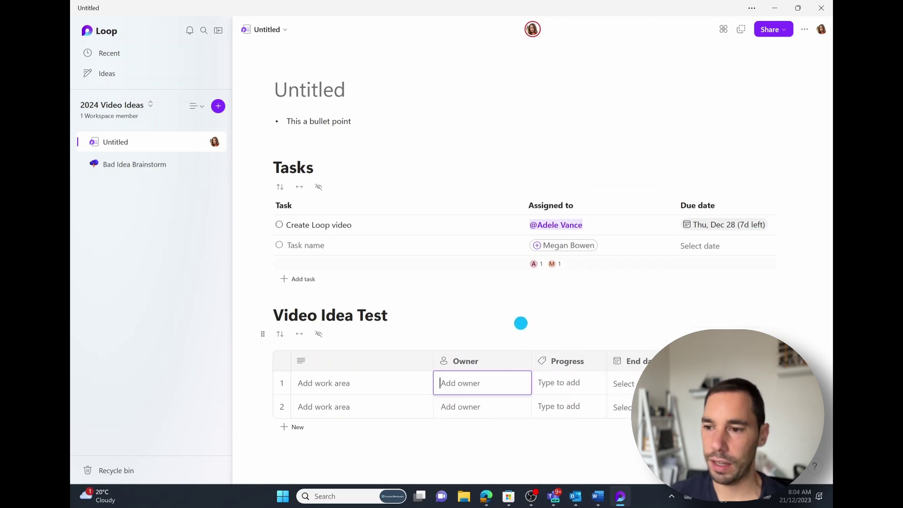
Step: Insert a blank column between Owner and Progress in the Video Idea Test table
click(529, 346)
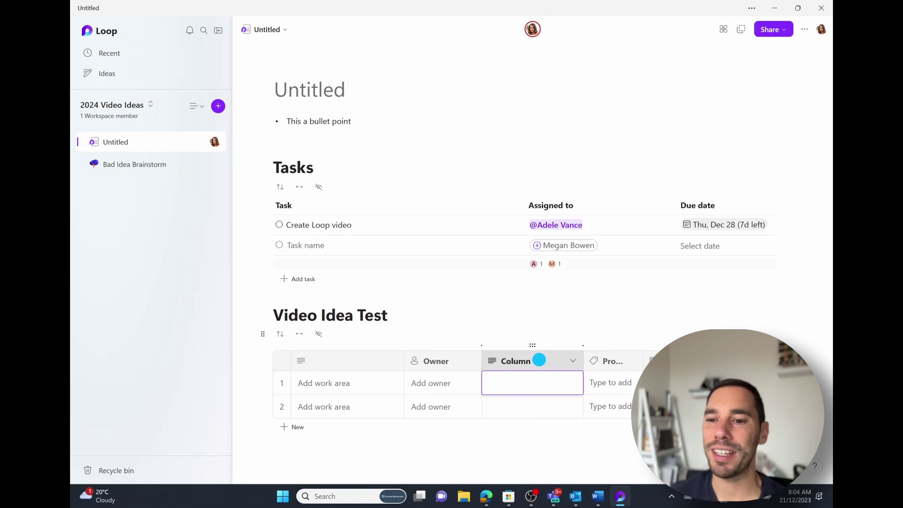
click(458, 382)
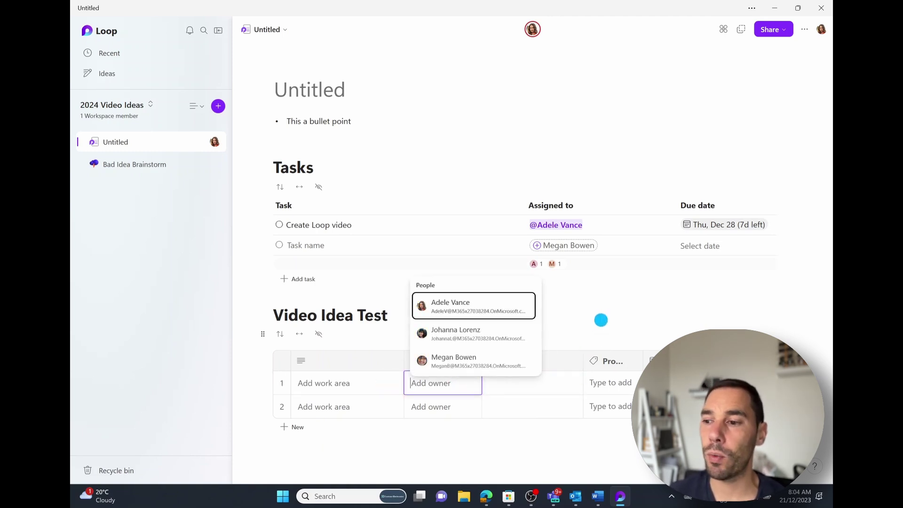
click(584, 297)
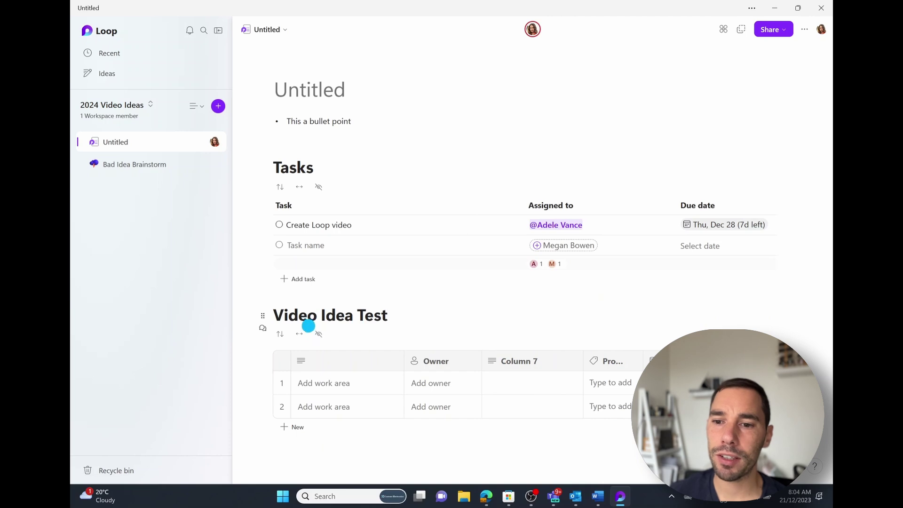
Step: Look through the sorting, table width and column visibility options of the Video Idea Test table
click(282, 334)
click(299, 334)
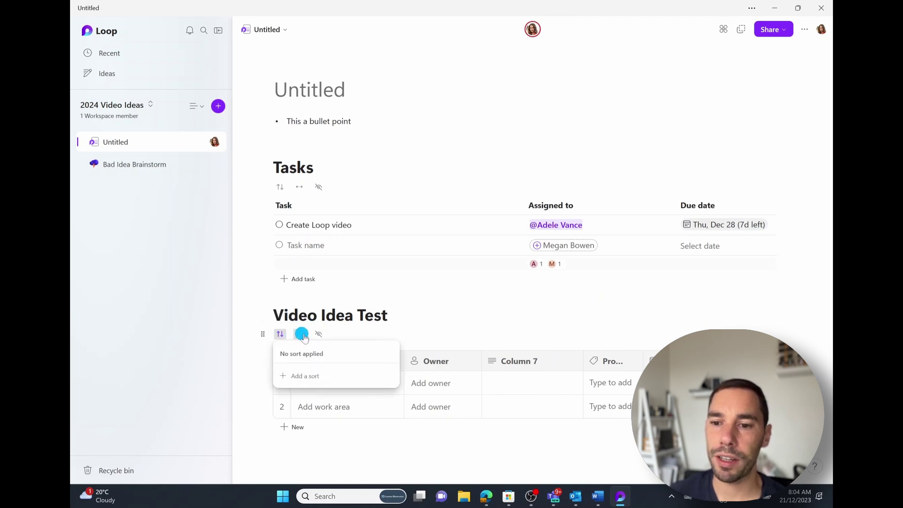
click(318, 334)
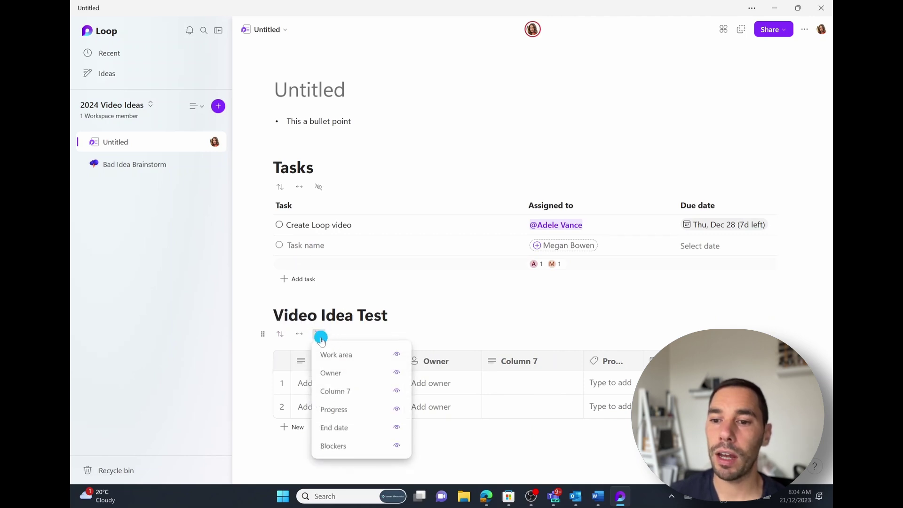
click(319, 337)
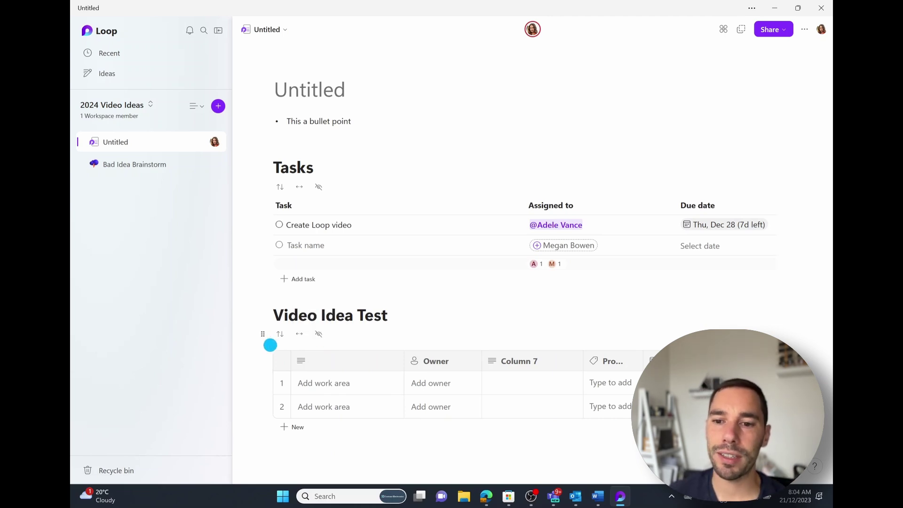
Step: Try moving the Video Idea Test heading above the Tasks heading and undo the move
drag(263, 333, 240, 146)
drag(262, 333, 241, 106)
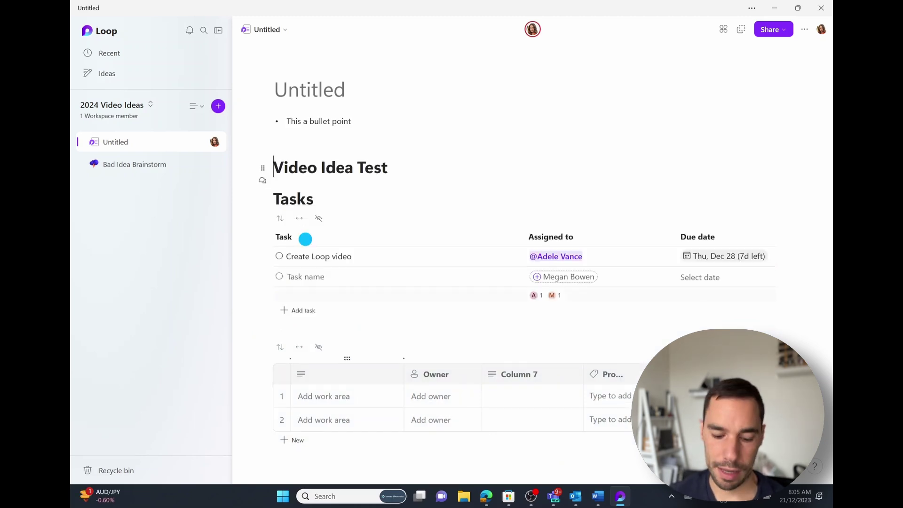
key(ctrl+z)
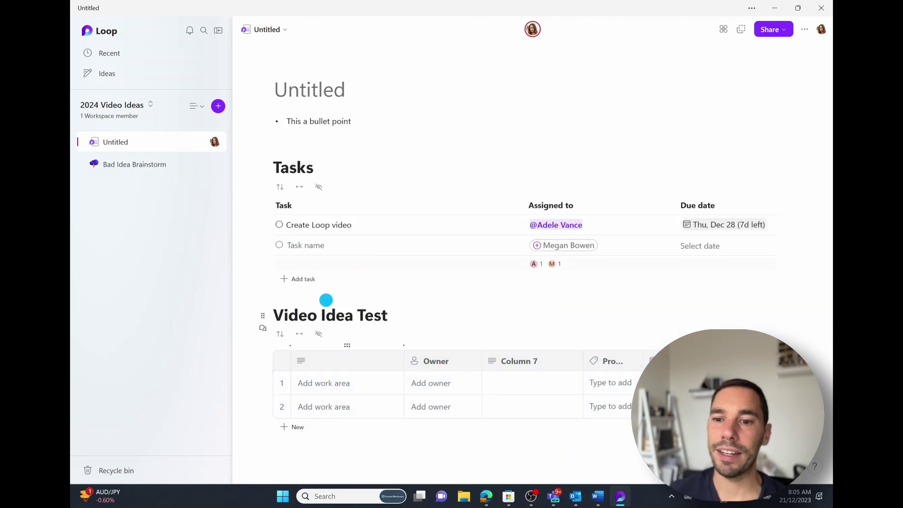
click(417, 275)
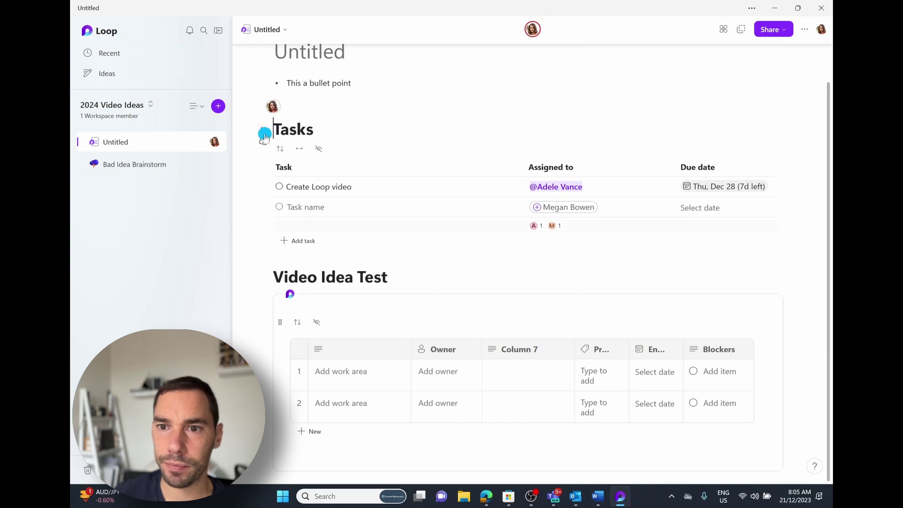
Step: Convert the Tasks heading into a Loop component and copy its link, allowing clipboard access
click(263, 129)
click(294, 149)
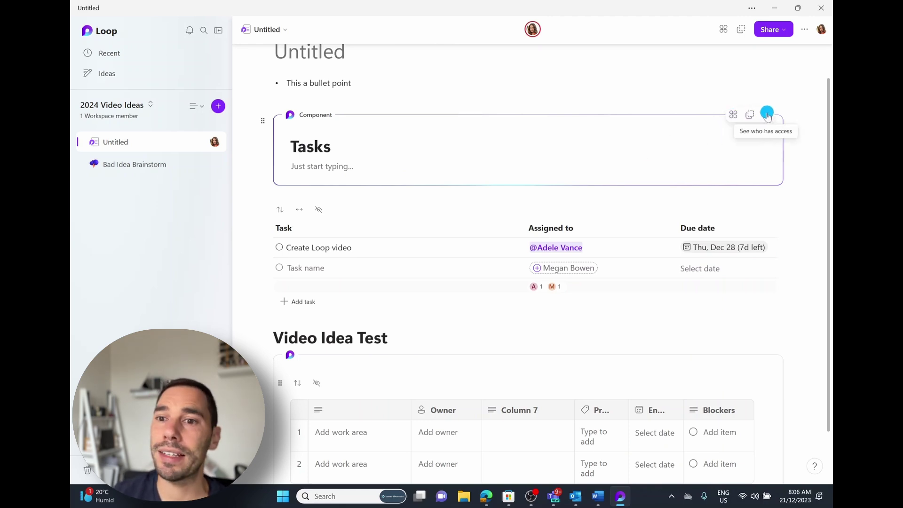
click(752, 116)
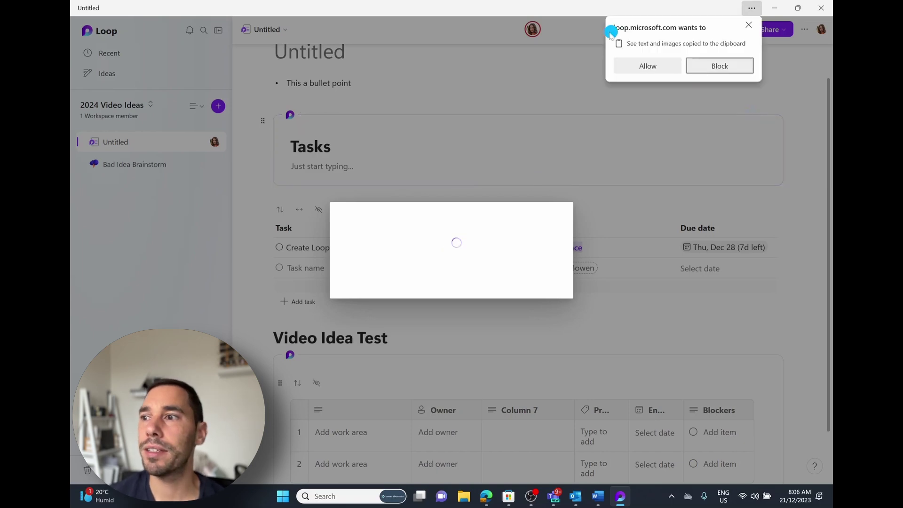
click(646, 64)
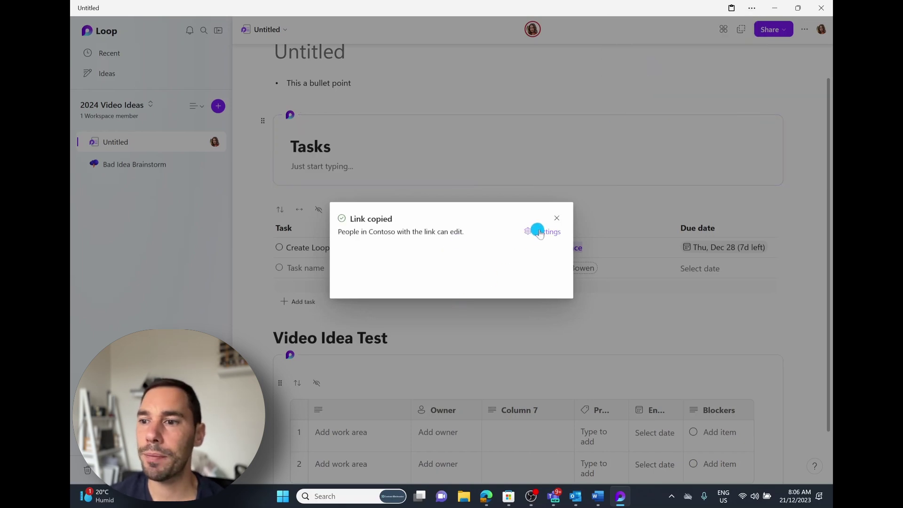
Step: Switch to Microsoft Teams and paste the copied Tasks component link into the open group chat's message
click(554, 496)
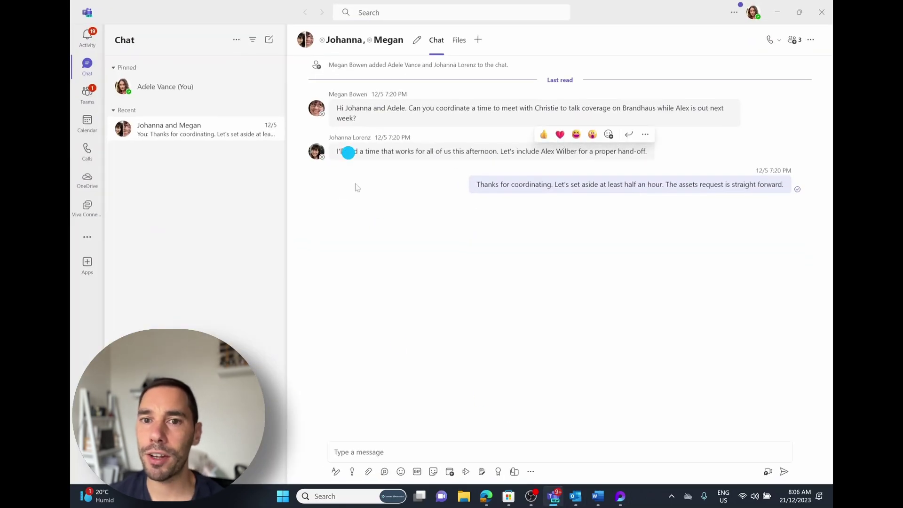
click(396, 452)
key(ctrl+v)
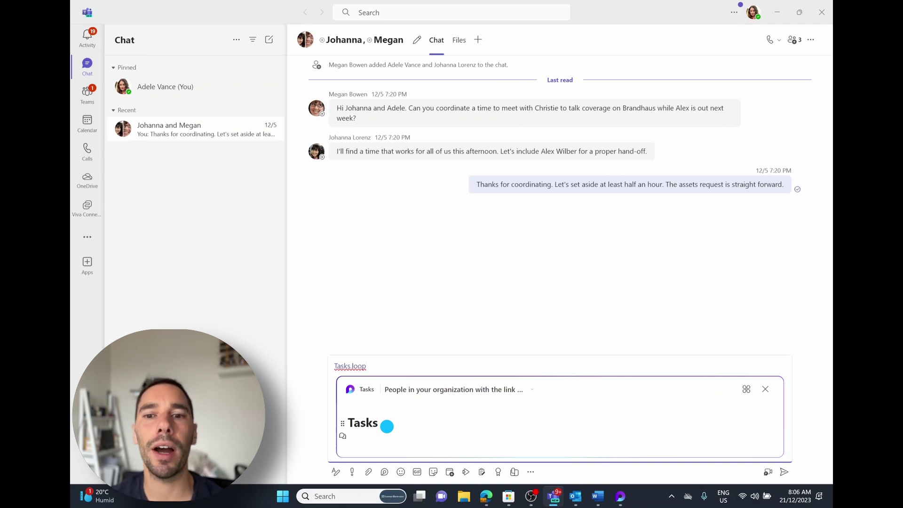
Step: Apply link sharing for people in your organisation with Can edit permission, and send the Tasks component to the chat
click(525, 390)
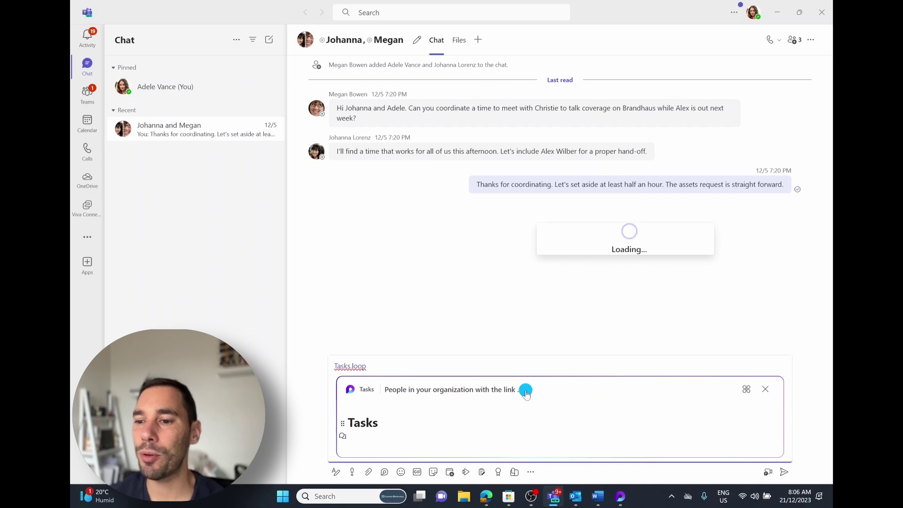
click(507, 330)
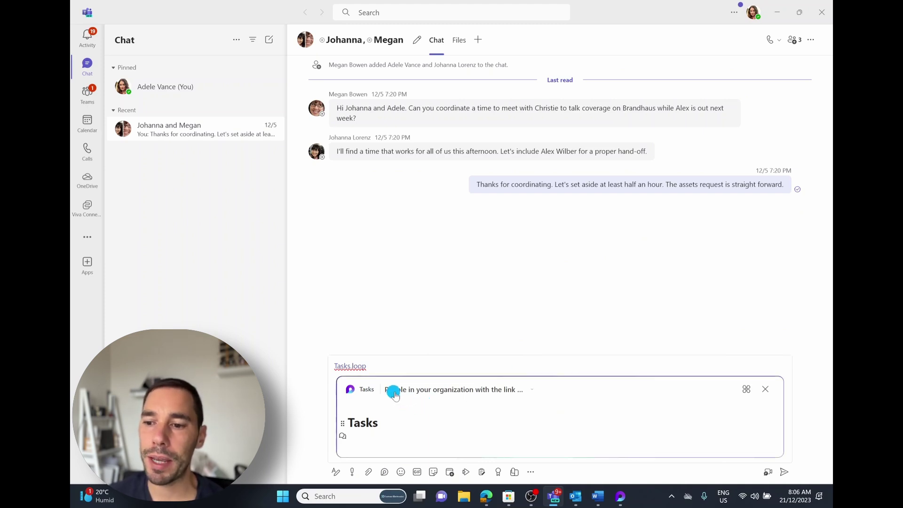
click(529, 390)
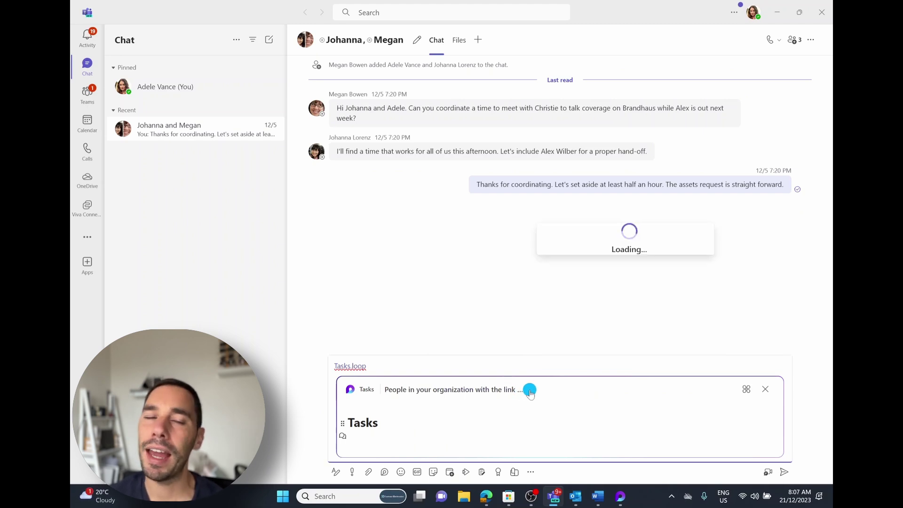
click(597, 233)
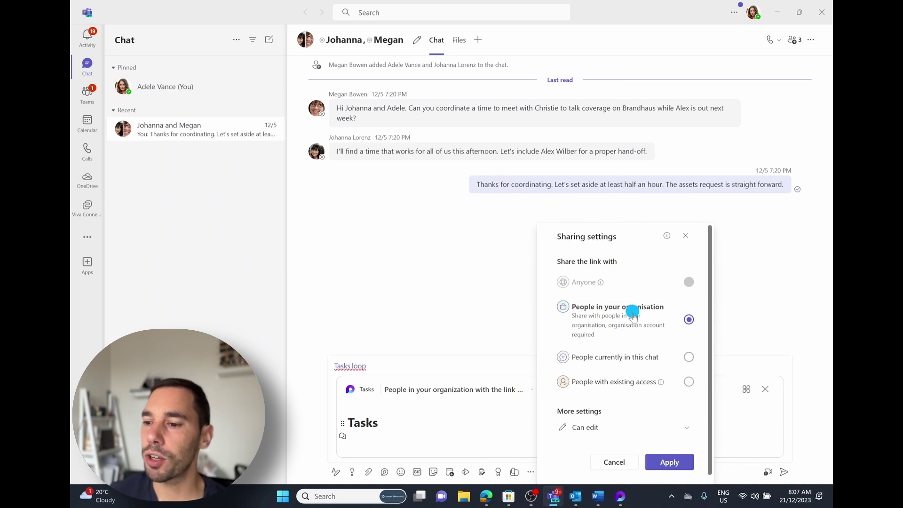
click(592, 428)
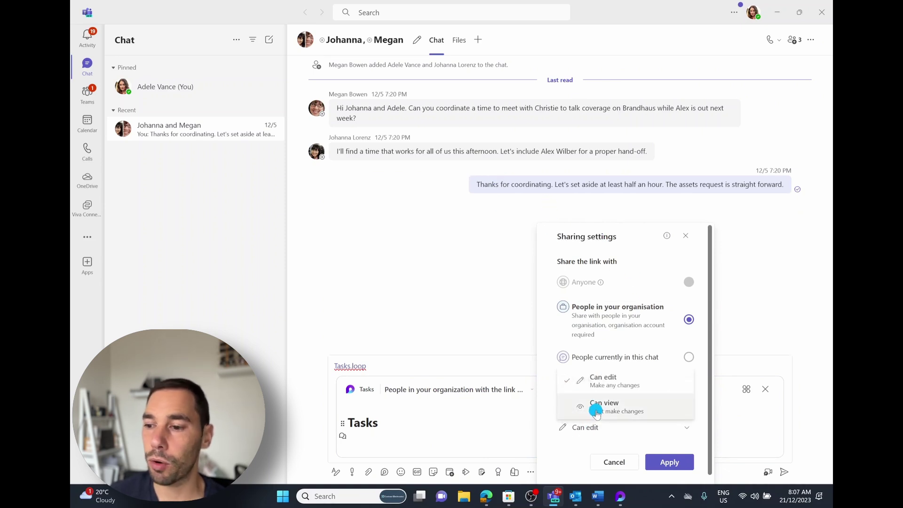
click(596, 412)
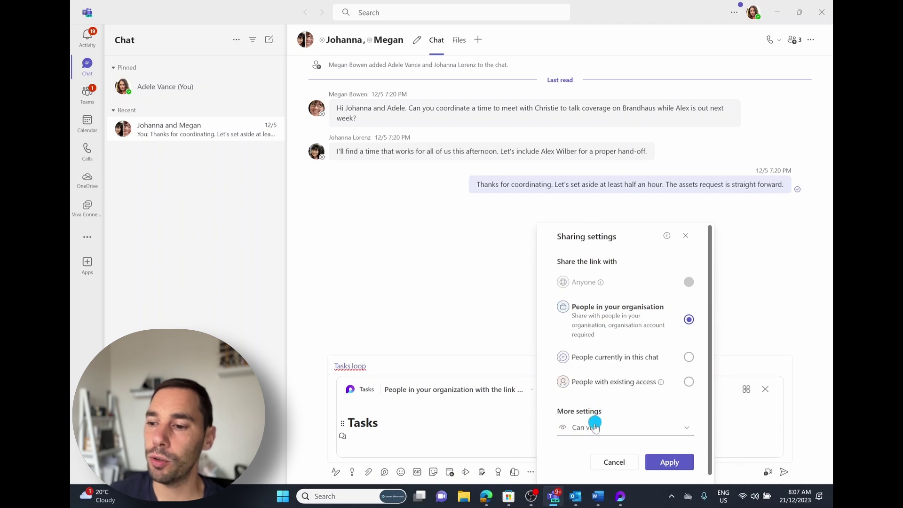
click(591, 428)
click(602, 382)
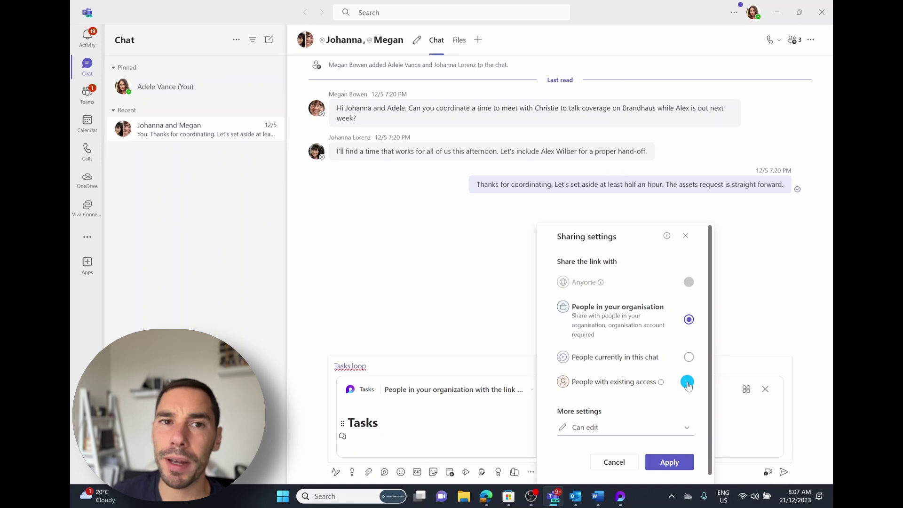
click(667, 461)
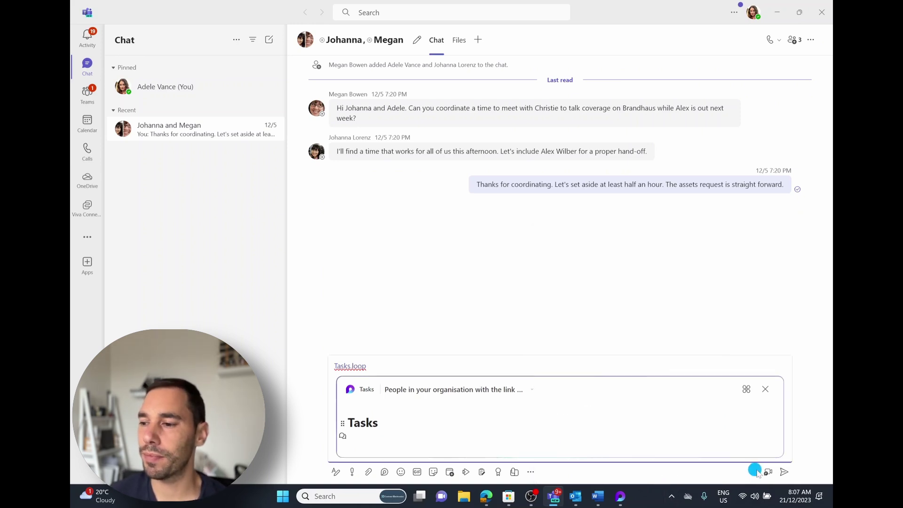
click(787, 472)
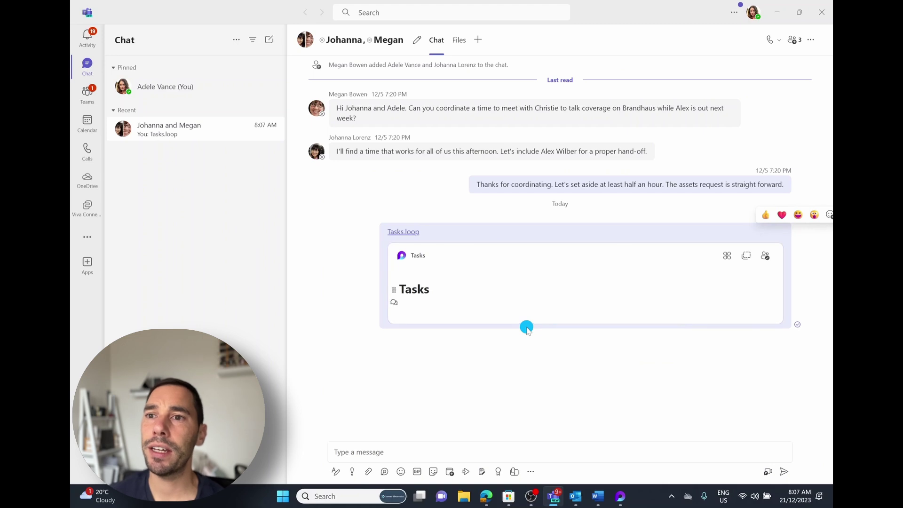
Step: Add the line "This is a test to show how it works" below the Tasks heading in the sent component
click(449, 289)
key(Return)
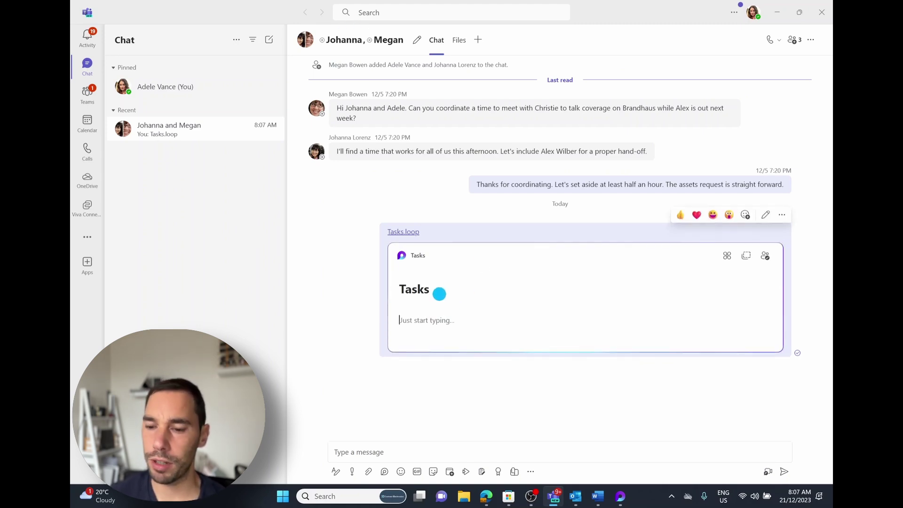
text(This is a test)
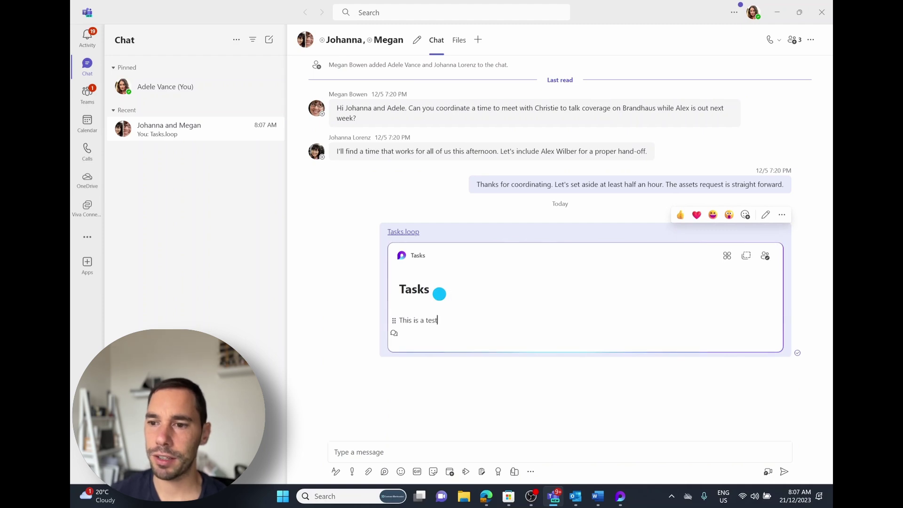
text( to show how it works)
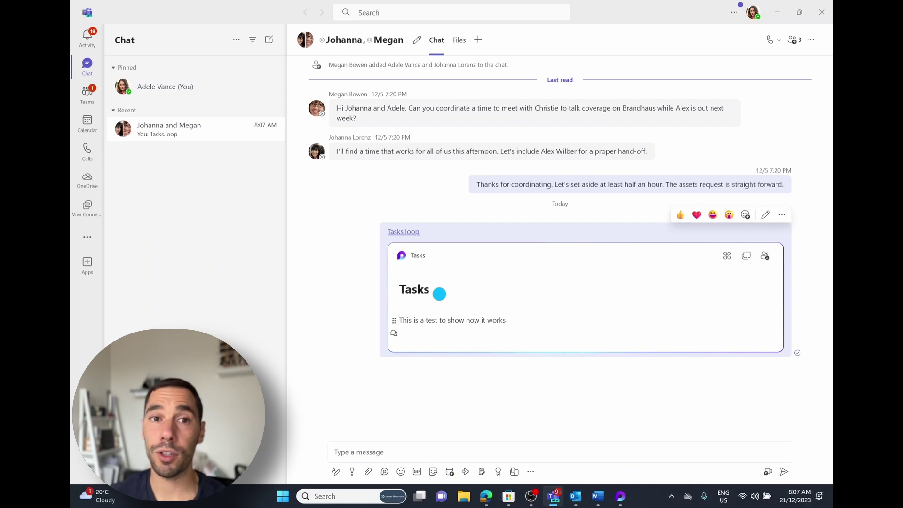
Step: Switch back to the Untitled page in Microsoft Loop
key(alt+Tab)
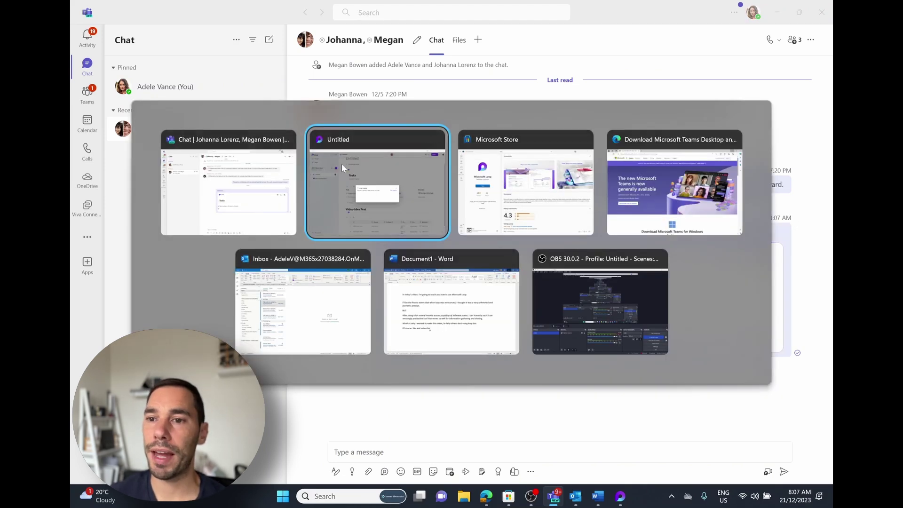